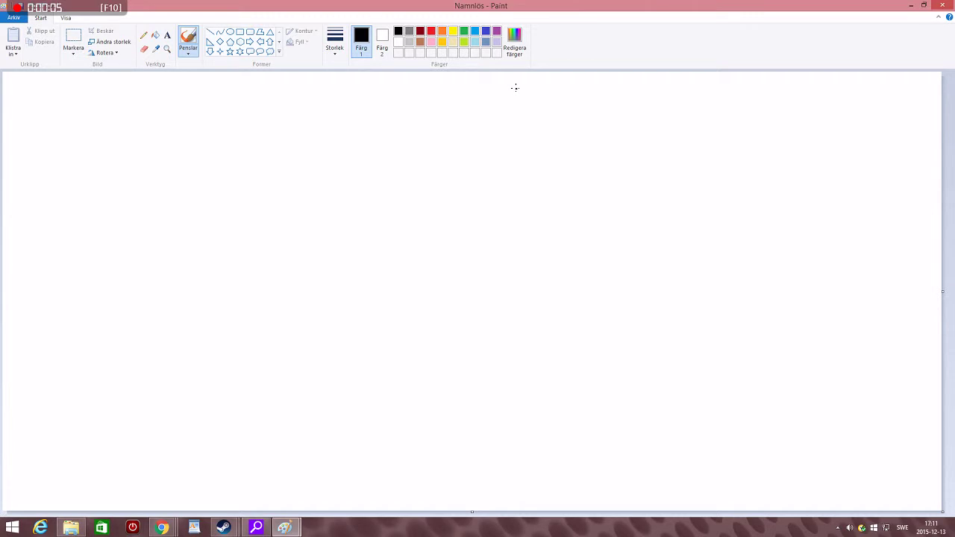
# Step: Draw the black curved outline of the horse's head top, muzzle and jaw
pyautogui.moveTo(515, 89)
pyautogui.mouseDown()
pyautogui.moveTo(464, 180)
pyautogui.moveTo(229, 213)
pyautogui.moveTo(194, 228)
pyautogui.moveTo(177, 267)
pyautogui.moveTo(182, 305)
pyautogui.moveTo(275, 358)
pyautogui.moveTo(472, 344)
pyautogui.mouseUp()
pyautogui.hotkey('ctrl', 'z')
pyautogui.moveTo(454, 127)
pyautogui.mouseDown()
pyautogui.moveTo(191, 228)
pyautogui.moveTo(166, 298)
pyautogui.moveTo(194, 336)
pyautogui.moveTo(526, 352)
pyautogui.moveTo(578, 395)
pyautogui.mouseUp()
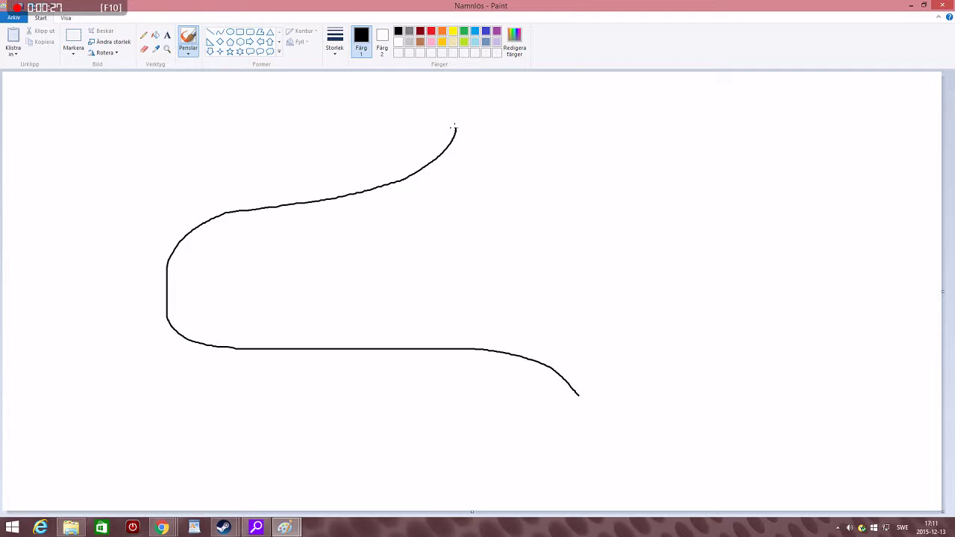
pyautogui.moveTo(454, 127)
pyautogui.mouseDown()
pyautogui.moveTo(464, 105)
pyautogui.moveTo(558, 103)
pyautogui.moveTo(591, 71)
pyautogui.mouseUp()
# Step: Add a mouth line across the muzzle and undo the failed eye loop
pyautogui.moveTo(165, 296); pyautogui.dragTo(376, 275)
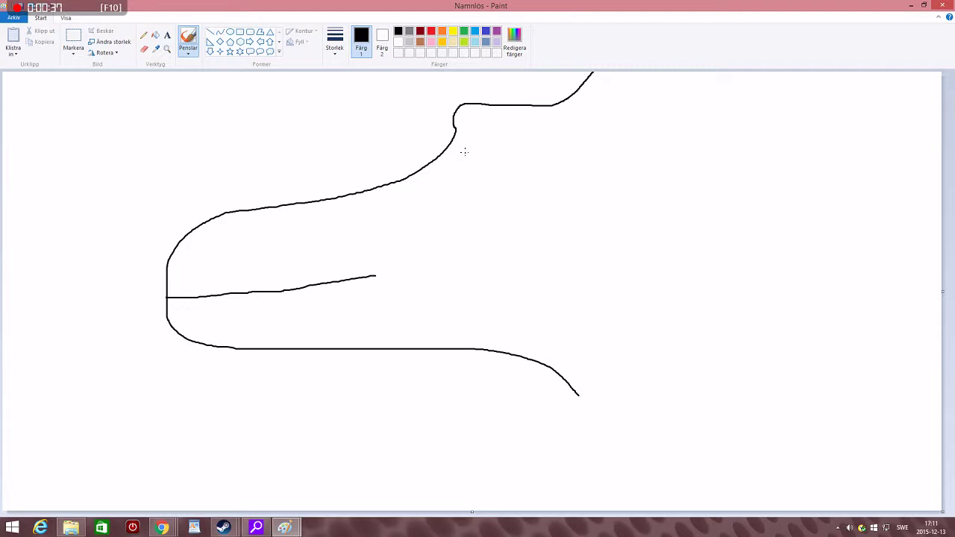
pyautogui.moveTo(454, 129)
pyautogui.mouseDown()
pyautogui.moveTo(489, 142)
pyautogui.moveTo(481, 158)
pyautogui.moveTo(420, 170)
pyautogui.mouseUp()
pyautogui.hotkey('ctrl', 'z')
# Step: Sketch an eye and pupil on the forehead, then undo the pupil and eye strokes
pyautogui.moveTo(455, 147)
pyautogui.mouseDown()
pyautogui.moveTo(489, 139)
pyautogui.moveTo(518, 150)
pyautogui.mouseUp()
pyautogui.moveTo(456, 147)
pyautogui.mouseDown()
pyautogui.moveTo(508, 159)
pyautogui.moveTo(517, 146)
pyautogui.mouseUp()
pyautogui.moveTo(488, 145); pyautogui.dragTo(484, 151)
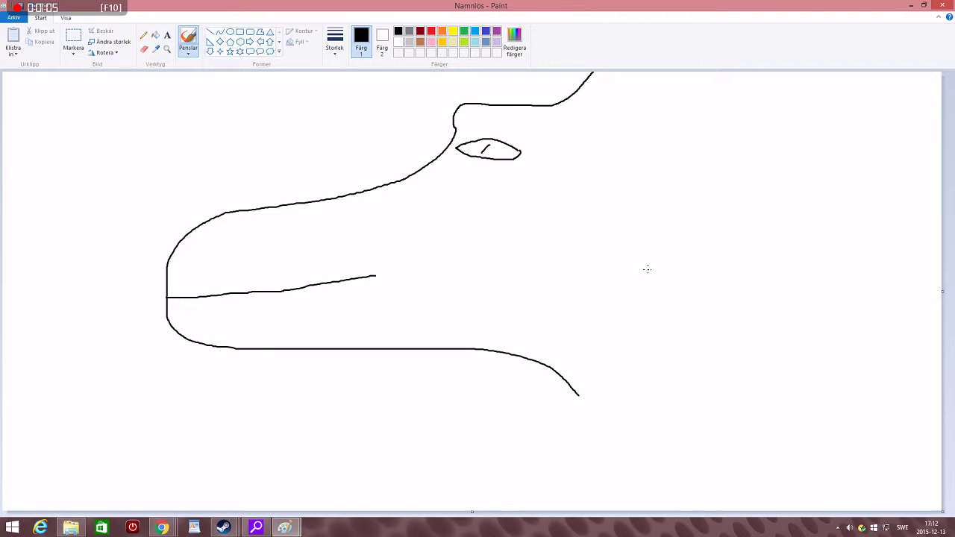
pyautogui.hotkey('ctrl', 'z')
pyautogui.moveTo(490, 145); pyautogui.dragTo(486, 143)
pyautogui.hotkey('ctrl', 'z')
pyautogui.hotkey('ctrl', 'z')
pyautogui.hotkey('ctrl', 'z')
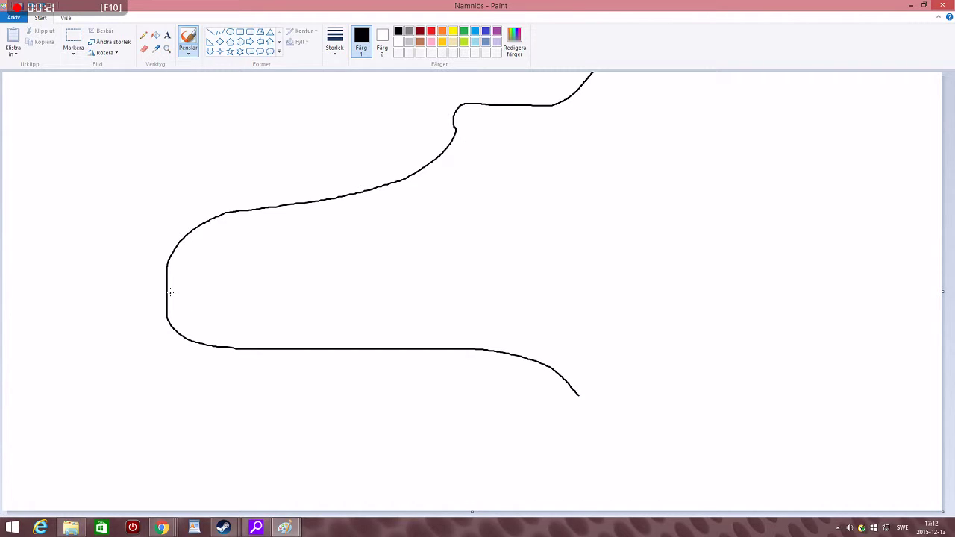
# Step: Draw a mouth line curving upward from the muzzle into the face
pyautogui.moveTo(167, 296); pyautogui.dragTo(395, 304)
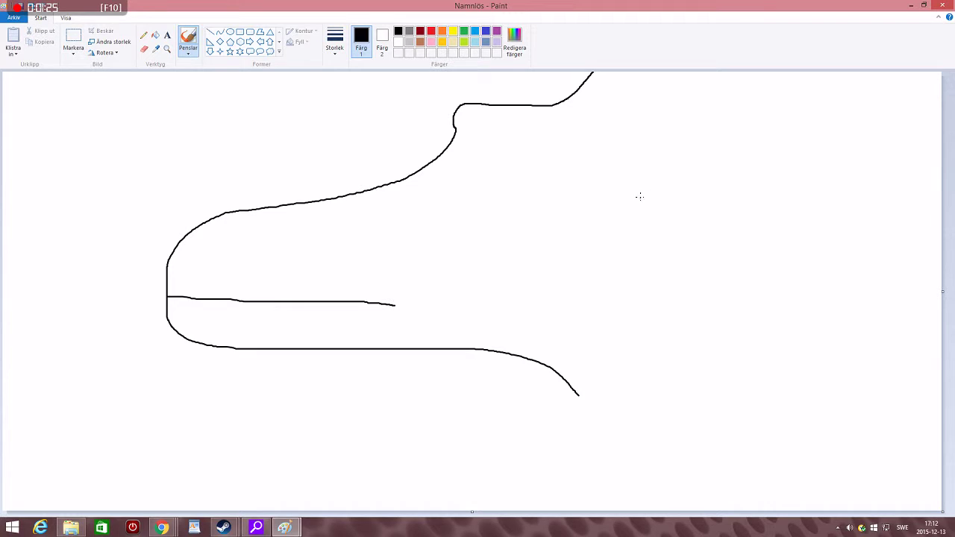
pyautogui.hotkey('ctrl', 'z')
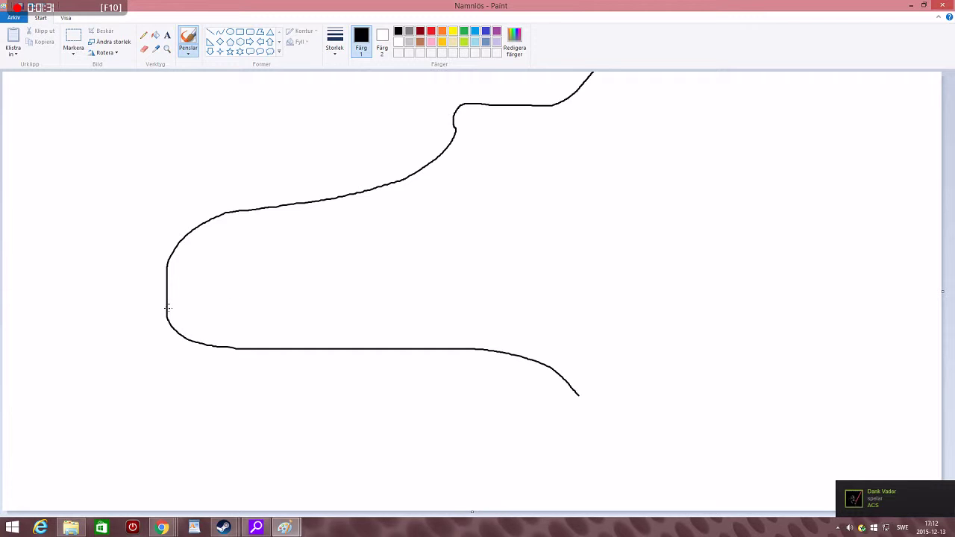
pyautogui.moveTo(175, 311); pyautogui.dragTo(286, 311)
pyautogui.hotkey('ctrl', 'z')
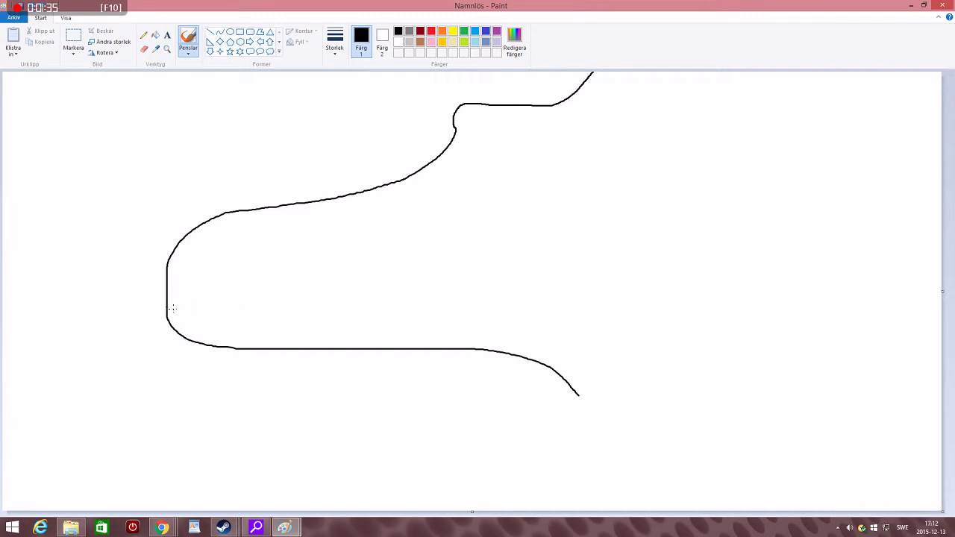
pyautogui.moveTo(166, 309)
pyautogui.mouseDown()
pyautogui.moveTo(352, 305)
pyautogui.moveTo(436, 275)
pyautogui.mouseUp()
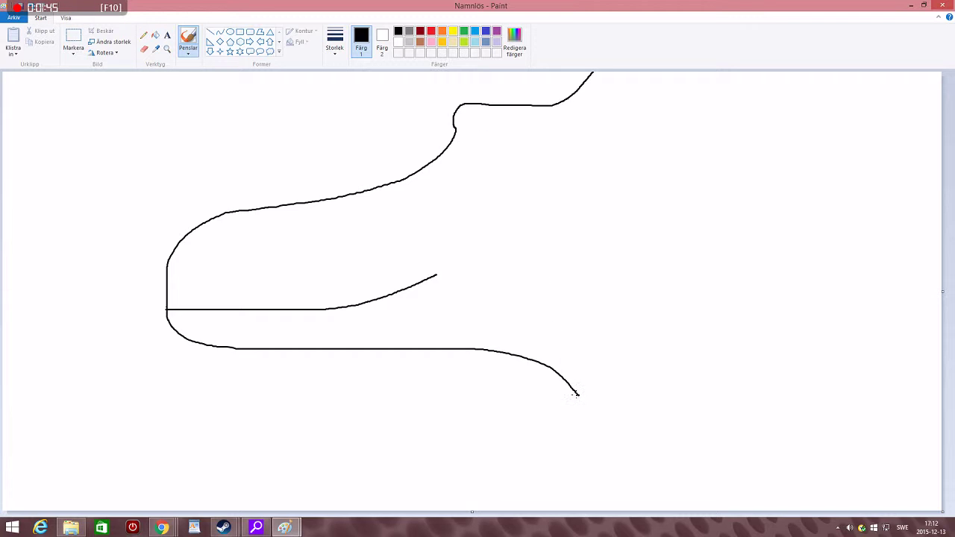
# Step: Extend the throat line down to the canvas's bottom edge
pyautogui.moveTo(578, 394); pyautogui.dragTo(694, 470)
pyautogui.hotkey('ctrl', 'z')
pyautogui.moveTo(576, 391); pyautogui.dragTo(643, 513)
# Step: Brush the back-of-neck line from the top edge curving down to the right edge
pyautogui.moveTo(595, 75); pyautogui.dragTo(662, 213)
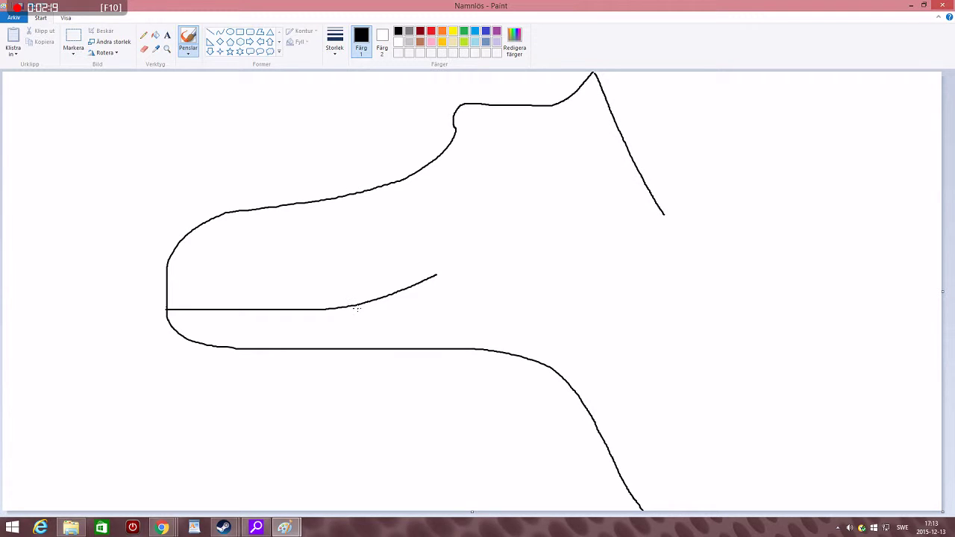
pyautogui.hotkey('ctrl', 'z')
pyautogui.moveTo(718, 184)
pyautogui.mouseDown()
pyautogui.moveTo(677, 159)
pyautogui.moveTo(618, 72)
pyautogui.mouseUp()
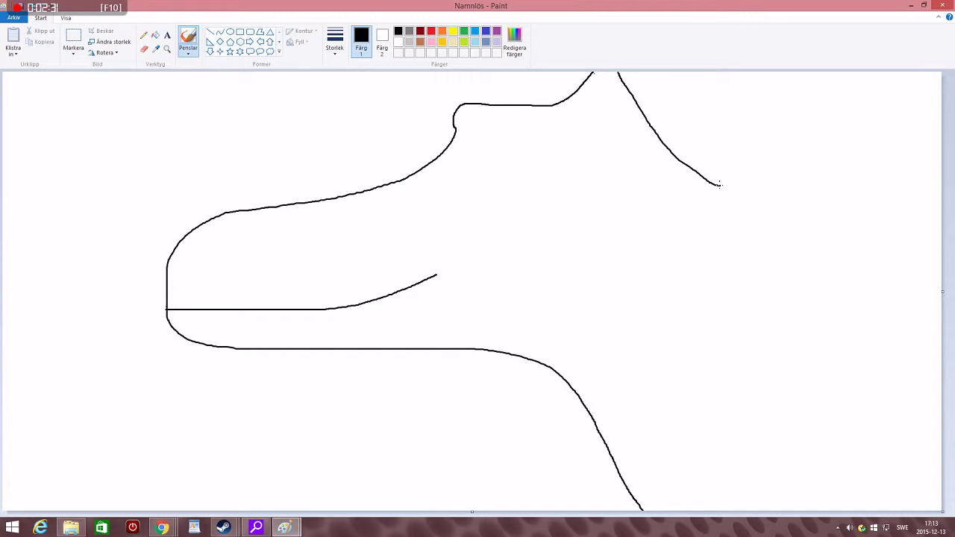
pyautogui.moveTo(720, 184)
pyautogui.mouseDown()
pyautogui.moveTo(923, 283)
pyautogui.moveTo(944, 284)
pyautogui.mouseUp()
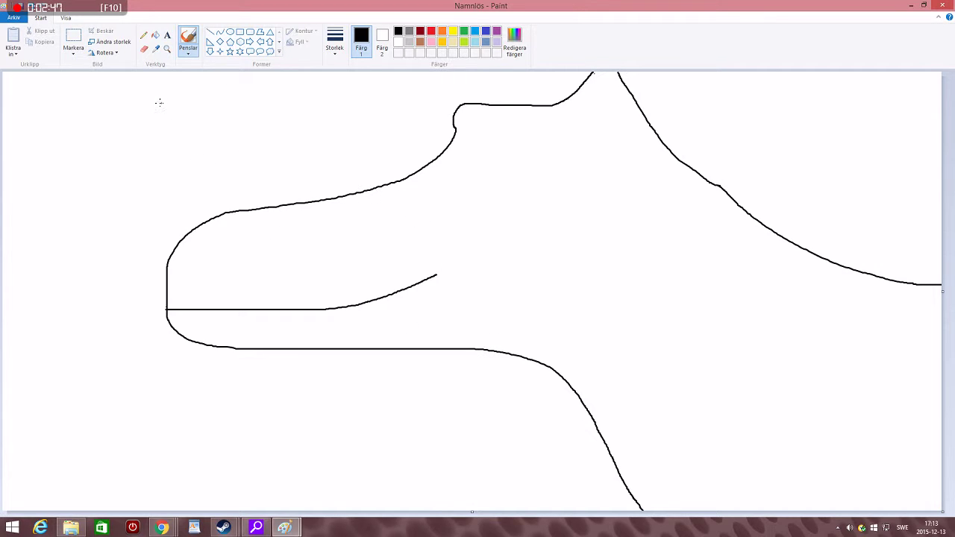
# Step: Pick brown, try and undo a brown head fill, then pencil a thin neck line
pyautogui.click(421, 42)
pyautogui.click(155, 35)
pyautogui.click(528, 216)
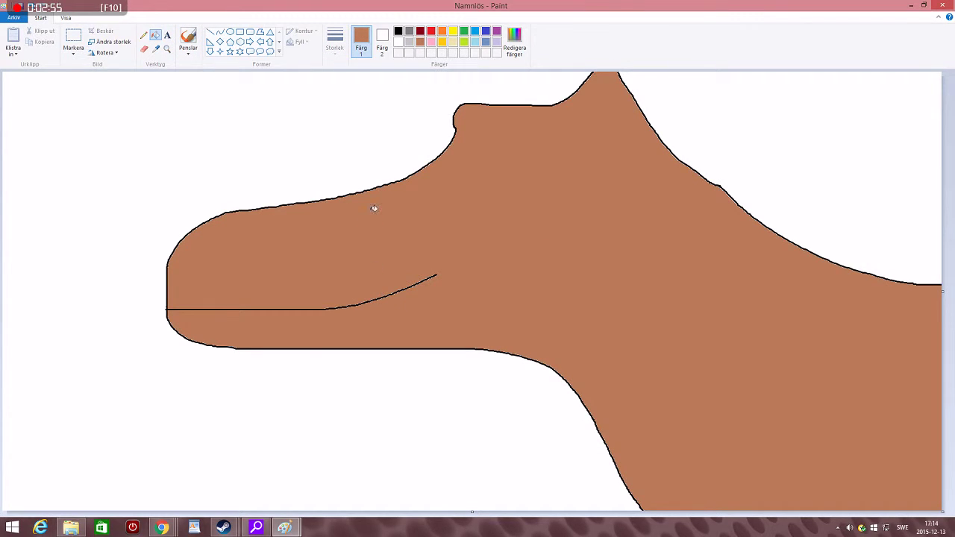
pyautogui.hotkey('ctrl', 'z')
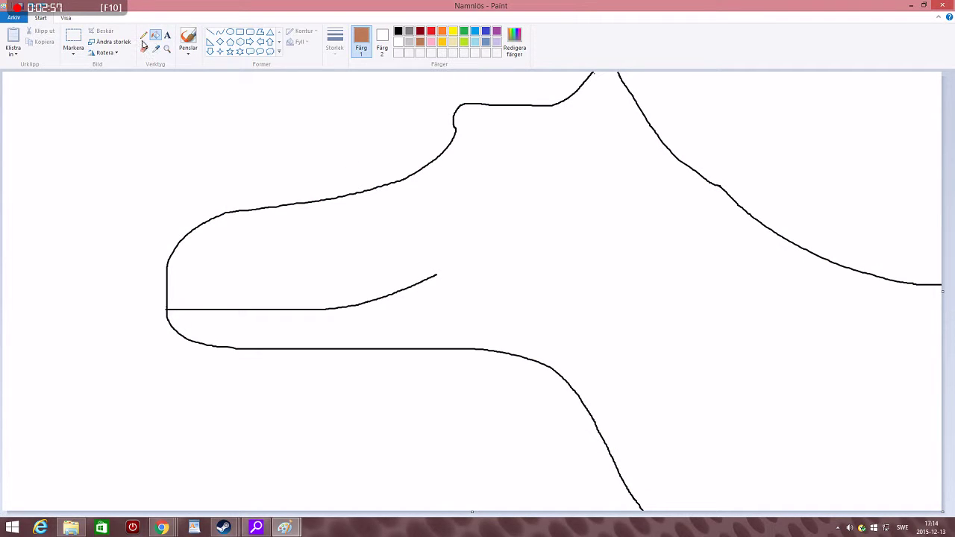
pyautogui.click(144, 35)
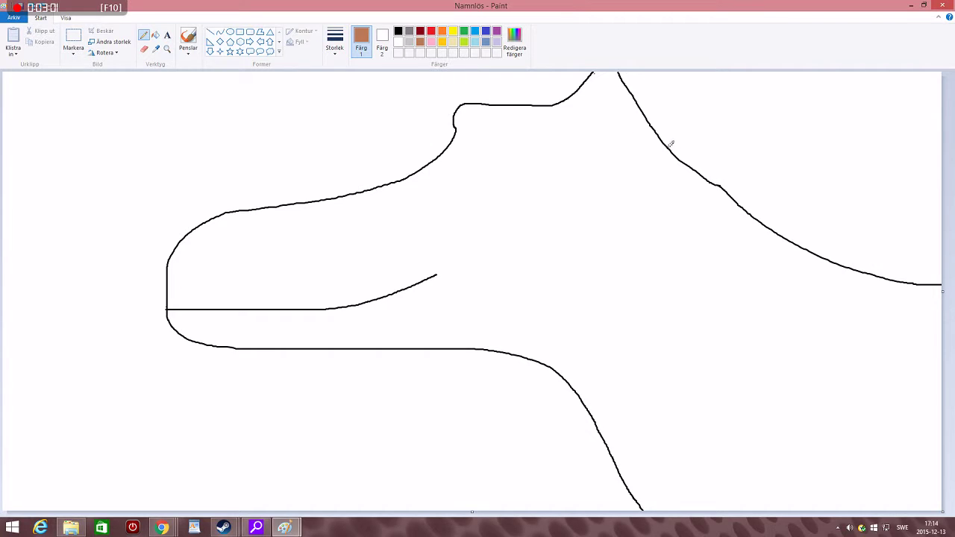
pyautogui.moveTo(653, 132); pyautogui.dragTo(657, 199)
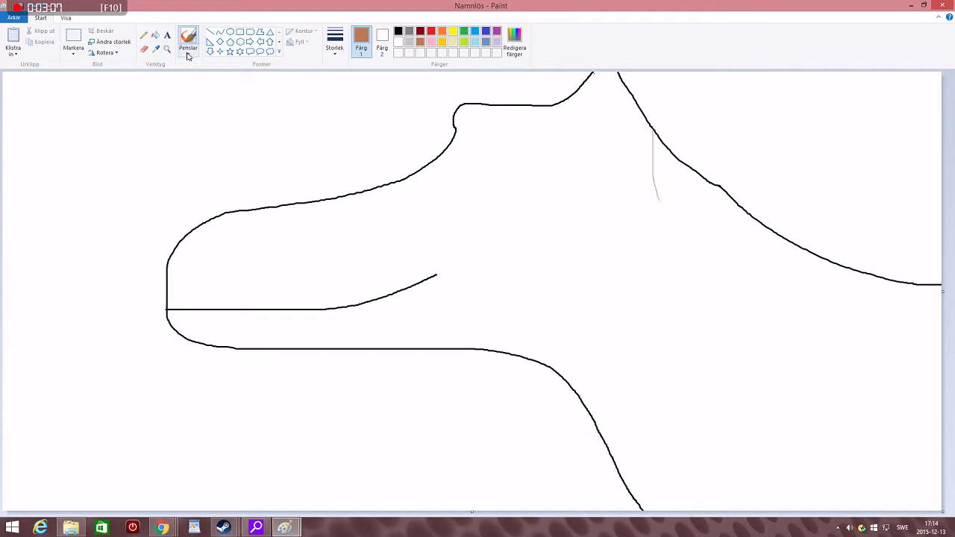
# Step: Set up a thicker black brush and undo the stray thin brown line
pyautogui.click(191, 56)
pyautogui.click(188, 69)
pyautogui.click(335, 47)
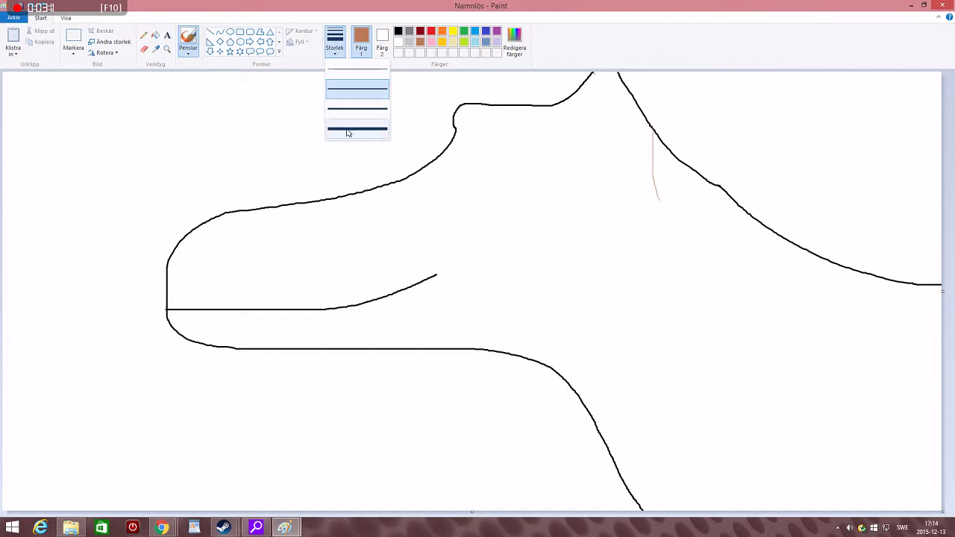
pyautogui.click(401, 121)
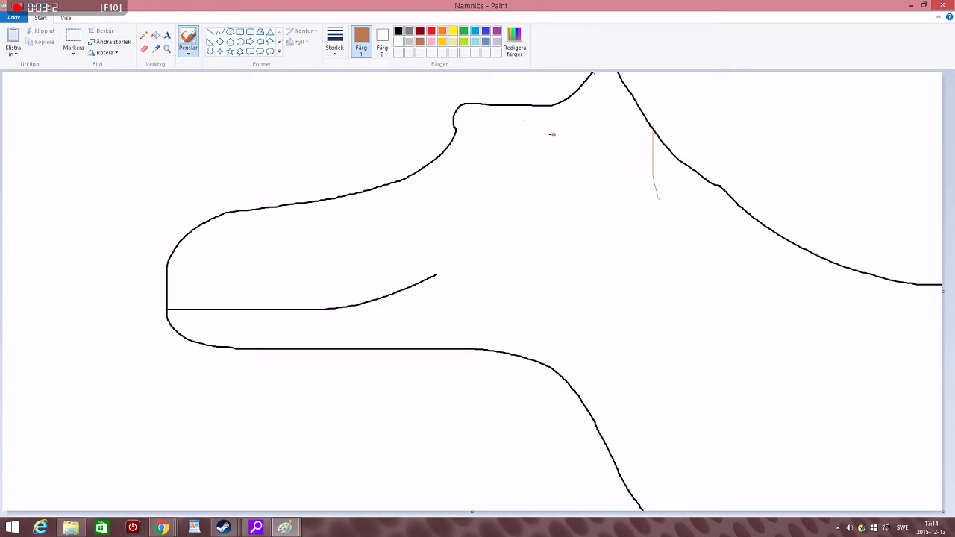
pyautogui.click(397, 31)
pyautogui.click(335, 41)
pyautogui.click(358, 90)
pyautogui.hotkey('ctrl', 'z')
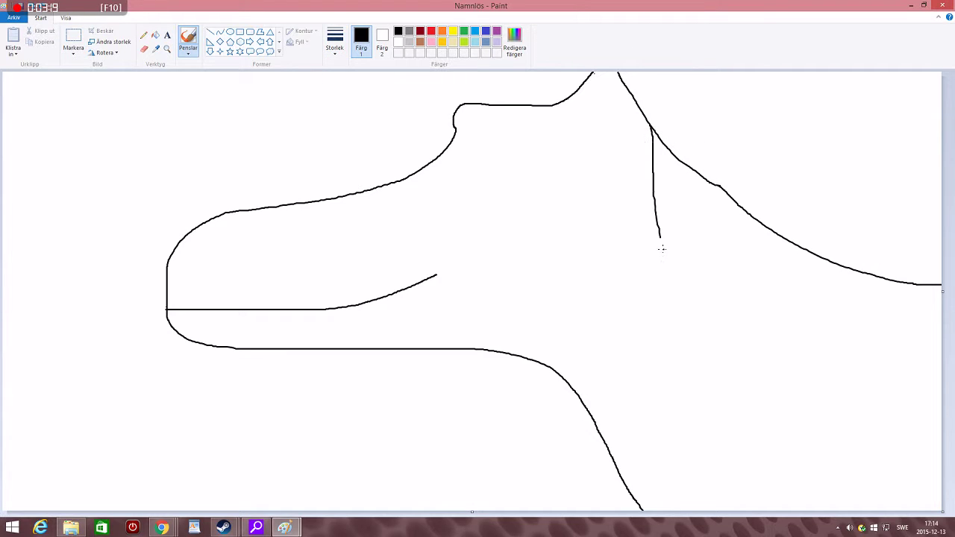
# Step: Brush ten black mane strands hanging along the back of the neck
pyautogui.moveTo(669, 151); pyautogui.dragTo(687, 253)
pyautogui.moveTo(692, 170); pyautogui.dragTo(727, 277)
pyautogui.moveTo(732, 199); pyautogui.dragTo(781, 298)
pyautogui.moveTo(787, 240); pyautogui.dragTo(834, 316)
pyautogui.moveTo(852, 269); pyautogui.dragTo(880, 324)
pyautogui.moveTo(817, 257); pyautogui.dragTo(859, 317)
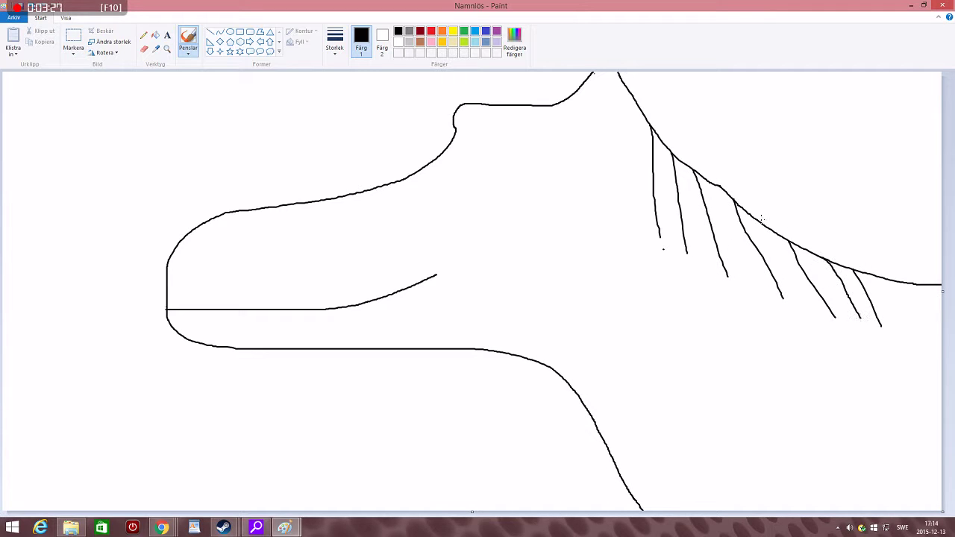
pyautogui.moveTo(763, 226); pyautogui.dragTo(805, 309)
pyautogui.moveTo(718, 185); pyautogui.dragTo(743, 278)
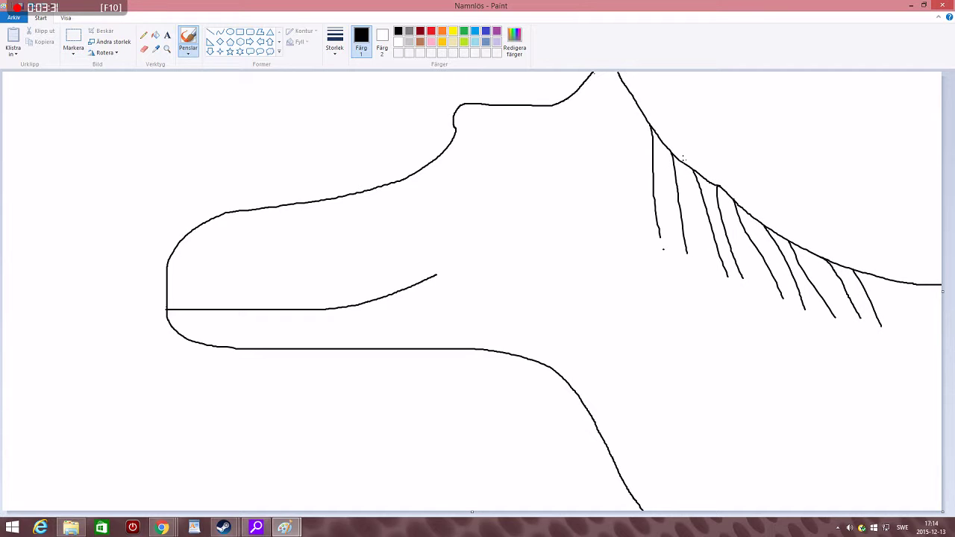
pyautogui.moveTo(681, 161); pyautogui.dragTo(709, 271)
pyautogui.moveTo(661, 155); pyautogui.dragTo(675, 252)
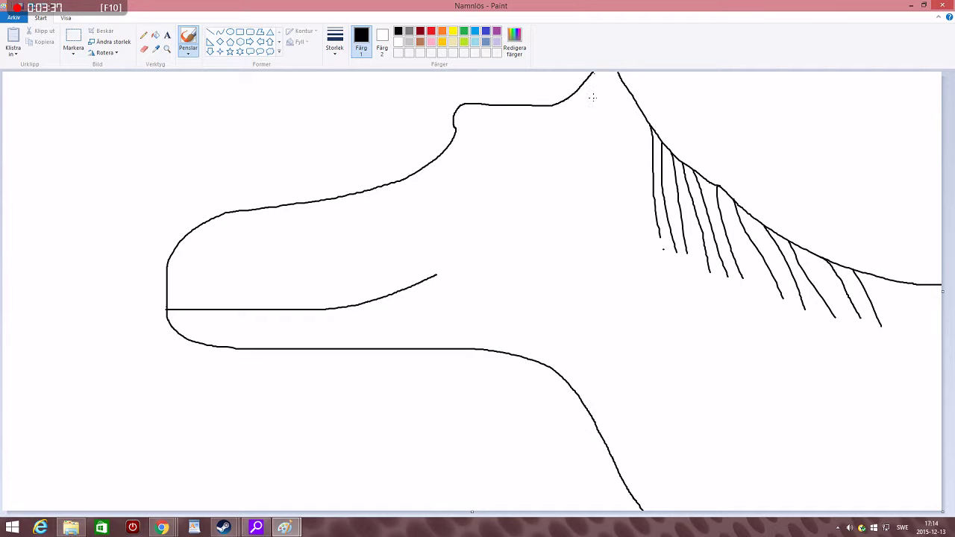
# Step: Draw two inner ear lines and extend the mouth line toward the cheek
pyautogui.moveTo(601, 81); pyautogui.dragTo(589, 116)
pyautogui.moveTo(601, 82); pyautogui.dragTo(611, 115)
pyautogui.moveTo(351, 305); pyautogui.dragTo(485, 298)
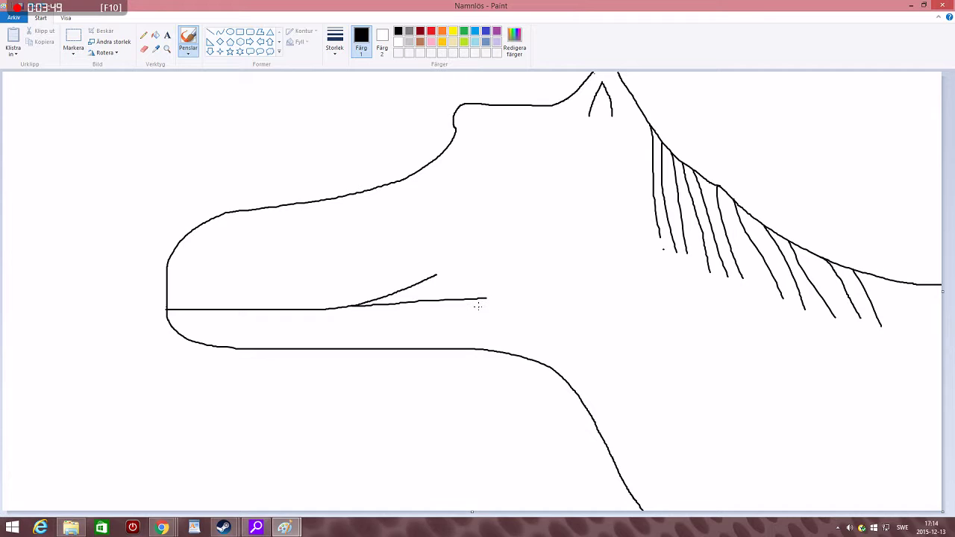
# Step: Undo the mouth extension, draw the forehead eye line, and curve the nose line
pyautogui.hotkey('ctrl', 'z')
pyautogui.moveTo(469, 147); pyautogui.dragTo(495, 143)
pyautogui.hotkey('ctrl', 'z')
pyautogui.moveTo(464, 148); pyautogui.dragTo(500, 140)
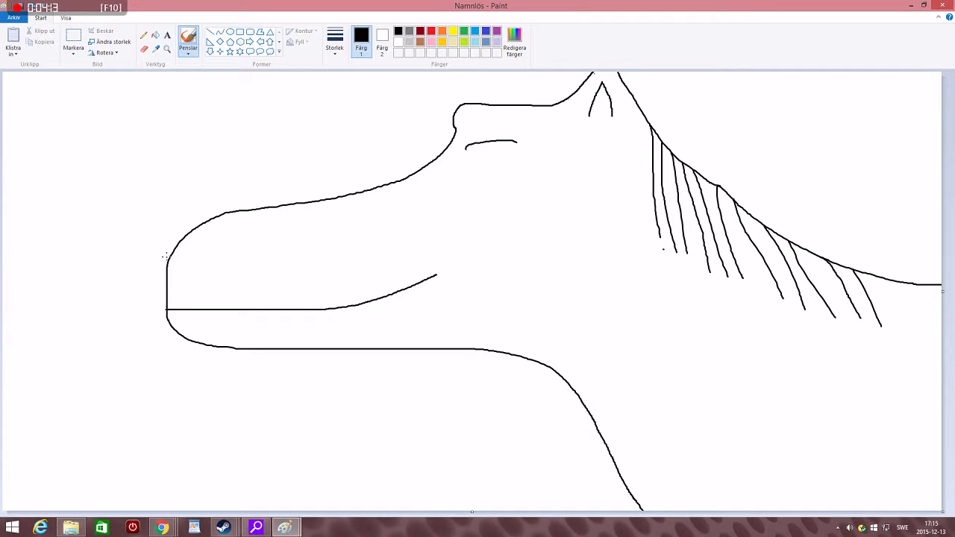
pyautogui.moveTo(168, 261); pyautogui.dragTo(255, 211)
# Step: Flood-fill the head and neck brown and the nose tip black
pyautogui.click(421, 42)
pyautogui.click(155, 35)
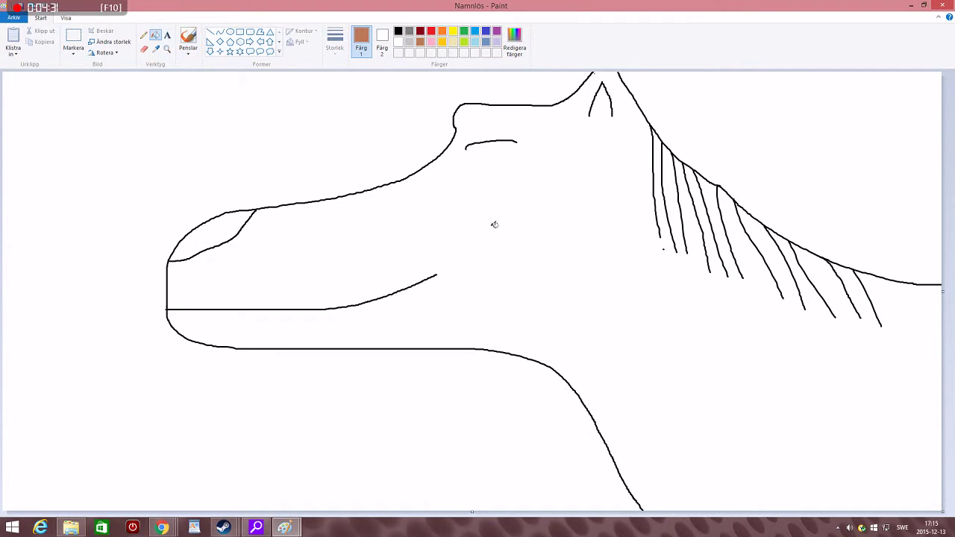
pyautogui.click(537, 237)
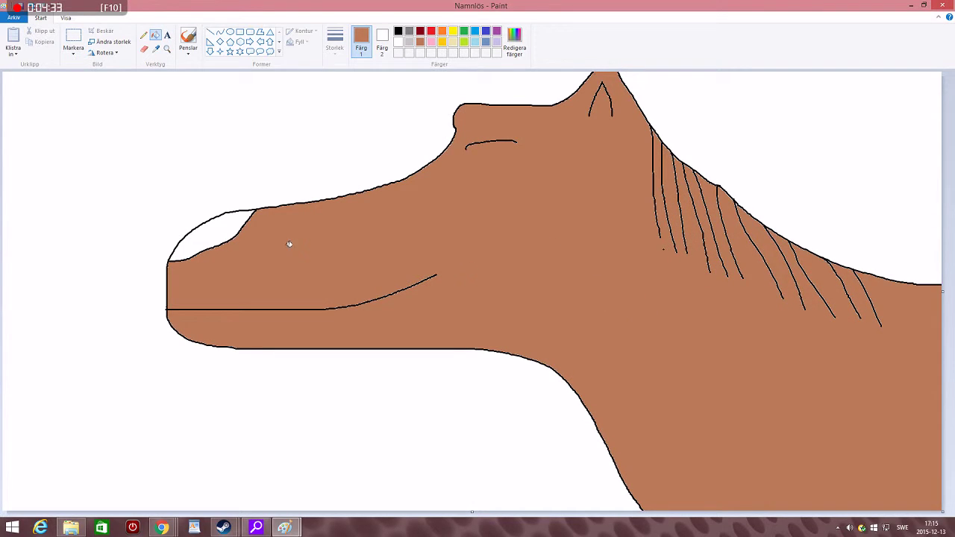
pyautogui.click(398, 32)
pyautogui.click(232, 218)
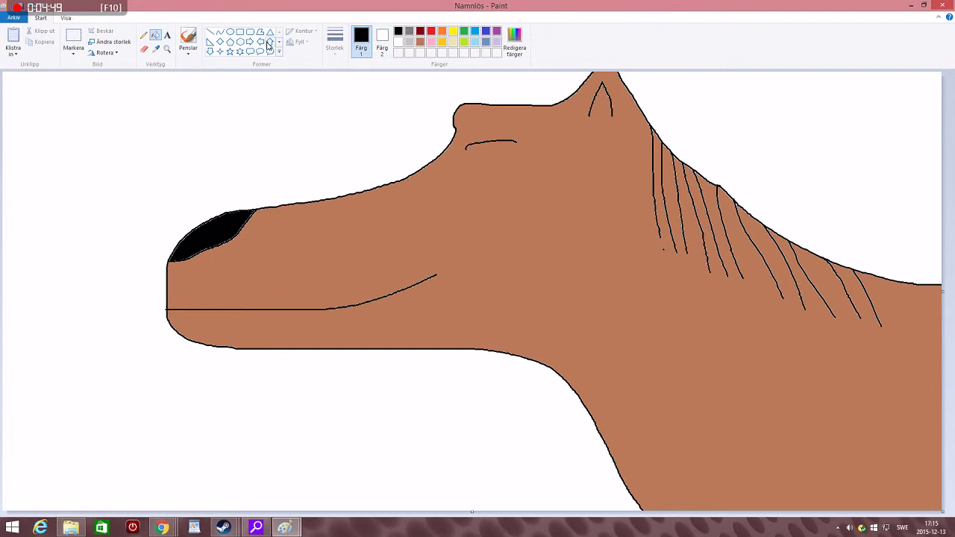
# Step: With a thin brush, draw the ground line leftward from the horse's chin
pyautogui.click(188, 39)
pyautogui.click(334, 48)
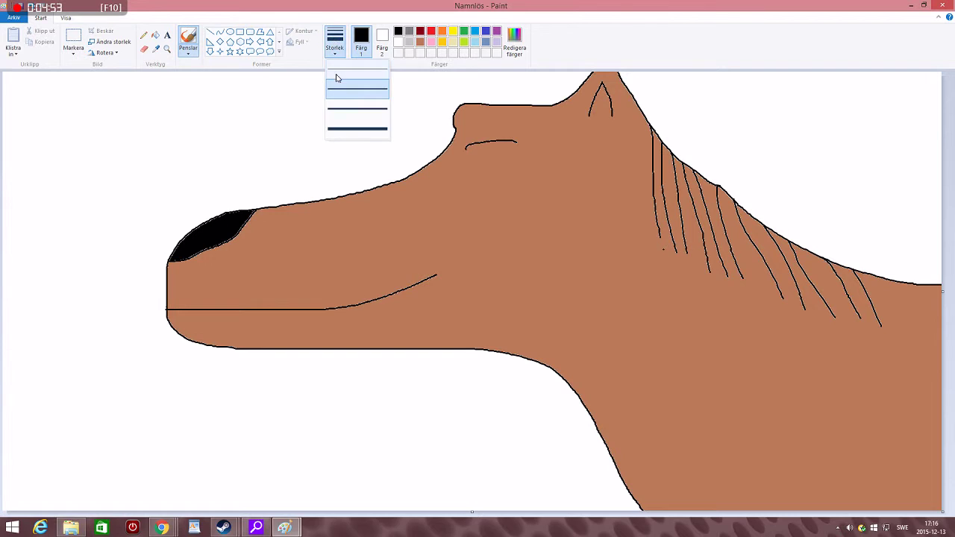
pyautogui.click(336, 81)
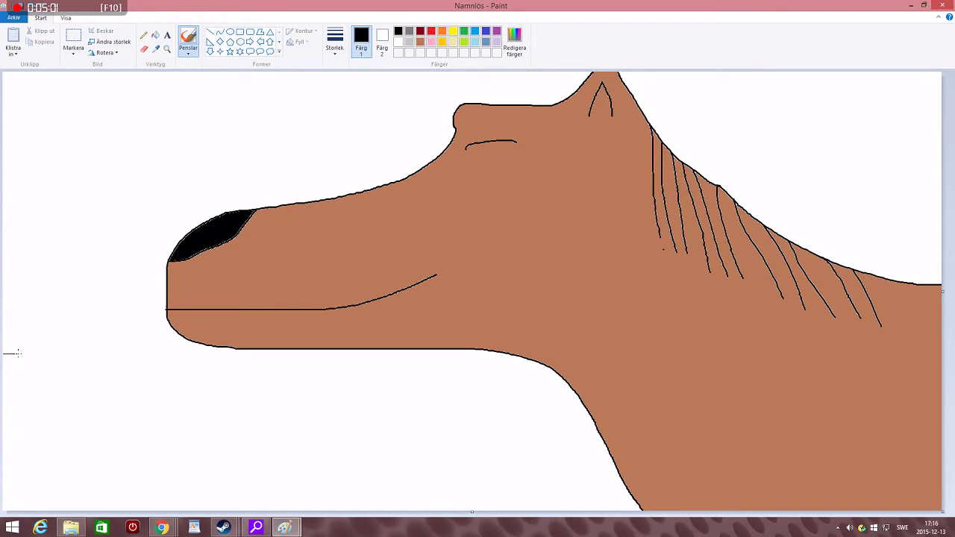
pyautogui.moveTo(27, 352); pyautogui.dragTo(403, 355)
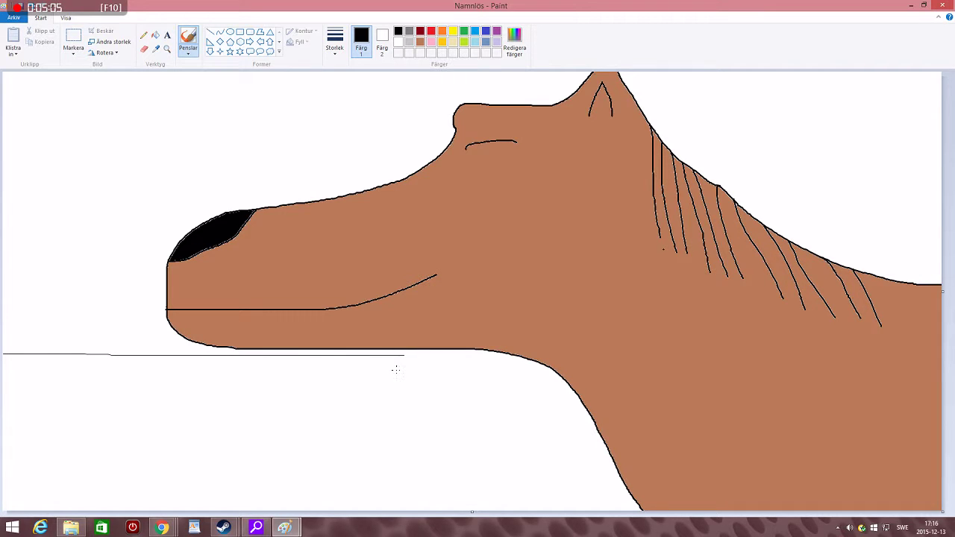
pyautogui.hotkey('ctrl', 'z')
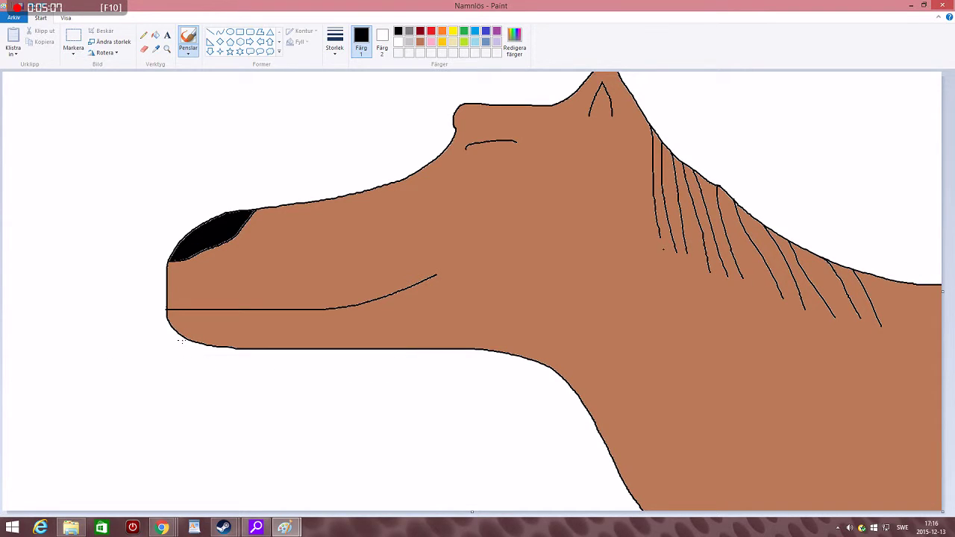
pyautogui.moveTo(183, 336); pyautogui.dragTo(35, 346)
# Step: Fill the ground below the line with green
pyautogui.click(463, 30)
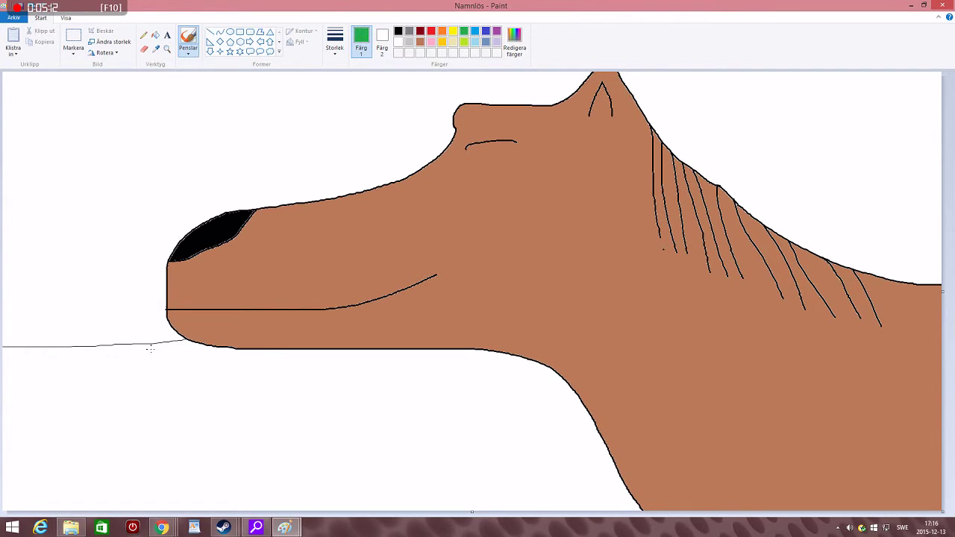
pyautogui.click(155, 35)
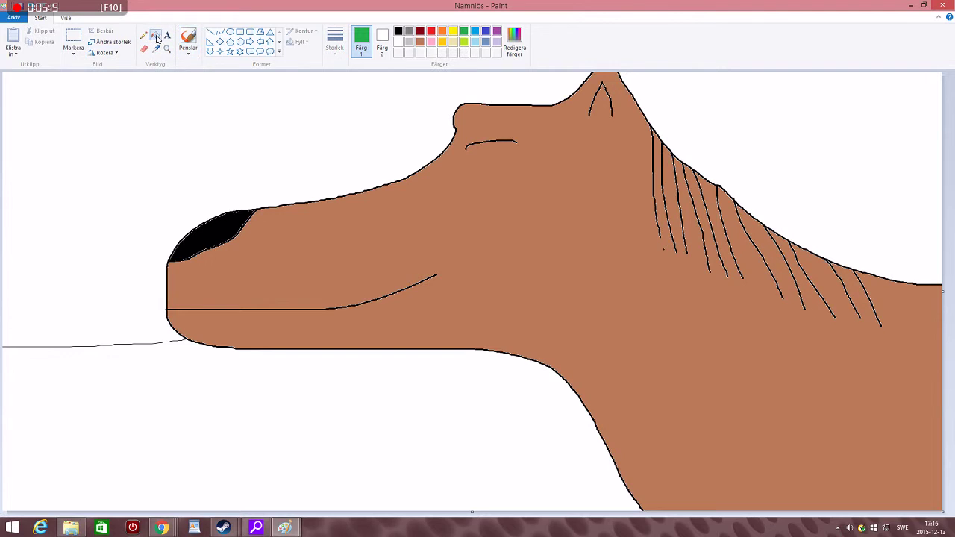
pyautogui.click(166, 399)
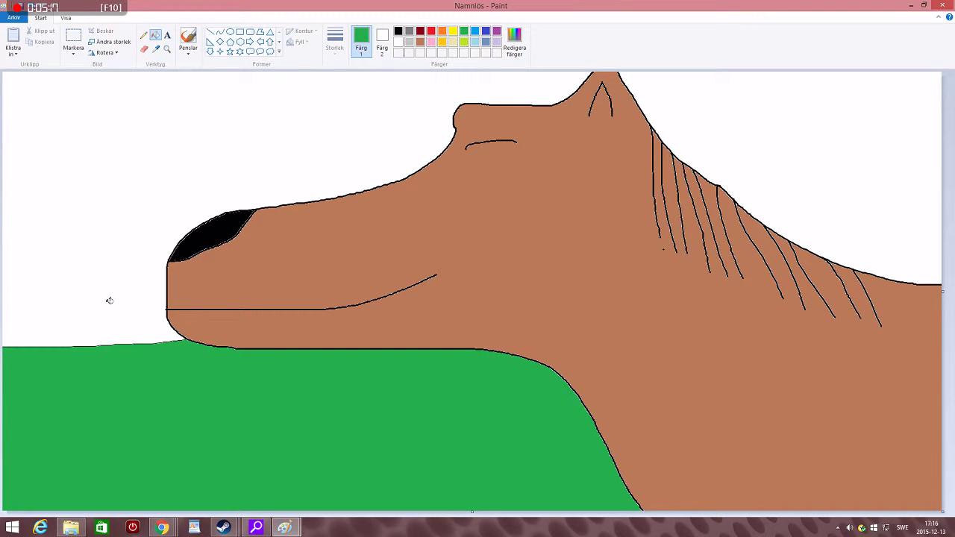
# Step: Set the basic brush to the thickest line width in brown
pyautogui.click(190, 53)
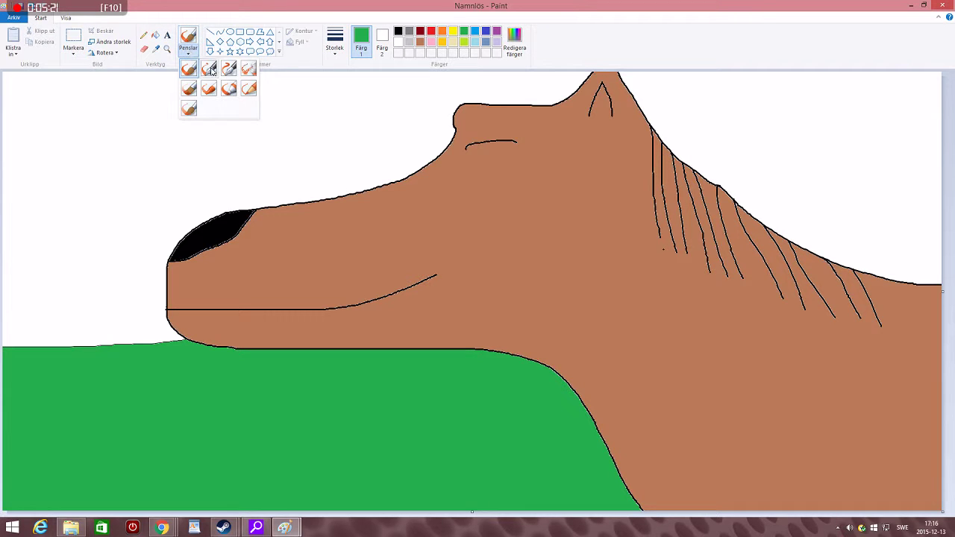
pyautogui.click(191, 71)
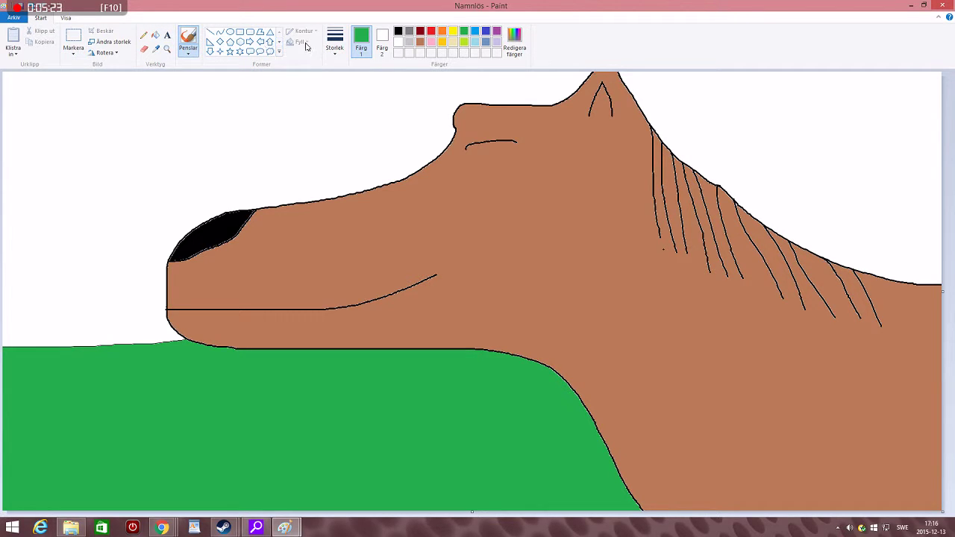
pyautogui.doubleClick(334, 50)
pyautogui.click(335, 49)
pyautogui.click(339, 127)
pyautogui.click(419, 43)
# Step: Draw the fence's top and lower rails and two posts left of the chin
pyautogui.click(4, 318)
pyautogui.moveTo(3, 321); pyautogui.dragTo(158, 310)
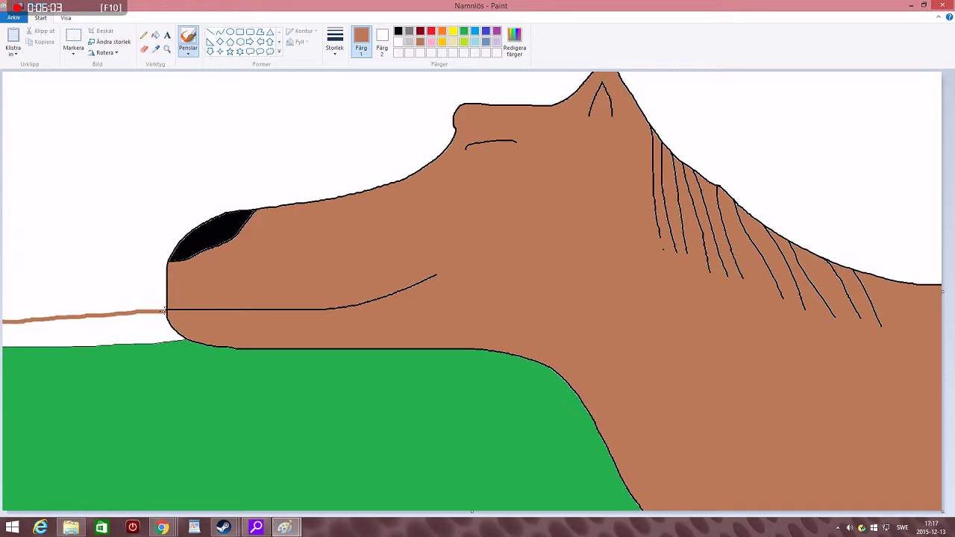
pyautogui.moveTo(149, 313); pyautogui.dragTo(150, 343)
pyautogui.moveTo(33, 322); pyautogui.dragTo(33, 346)
pyautogui.moveTo(5, 337); pyautogui.dragTo(167, 329)
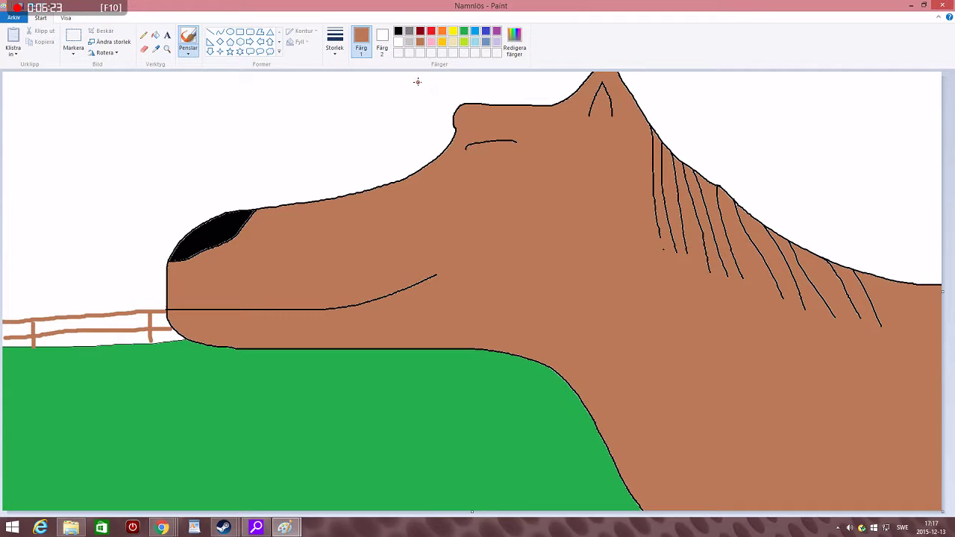
# Step: Try filling the sky above the horse blue, then undo it
pyautogui.click(485, 32)
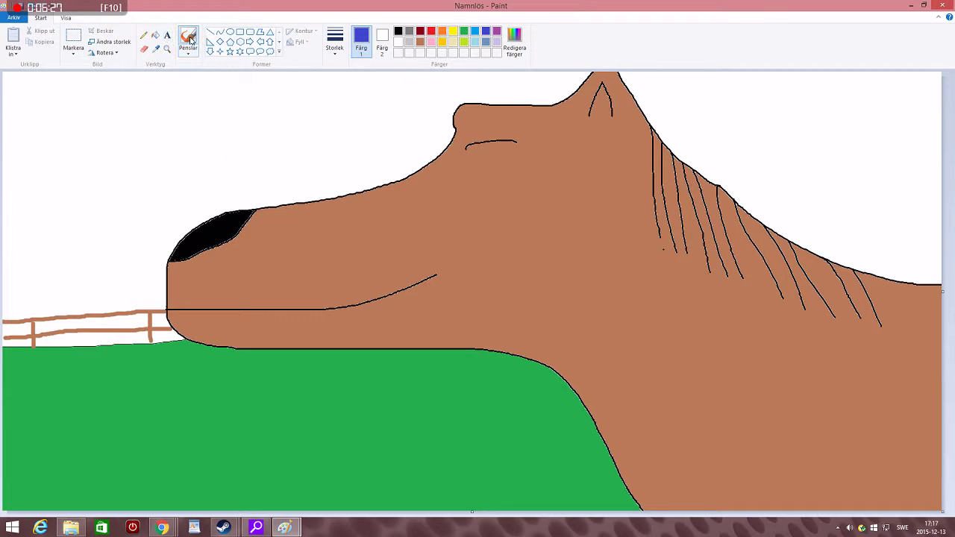
pyautogui.click(156, 35)
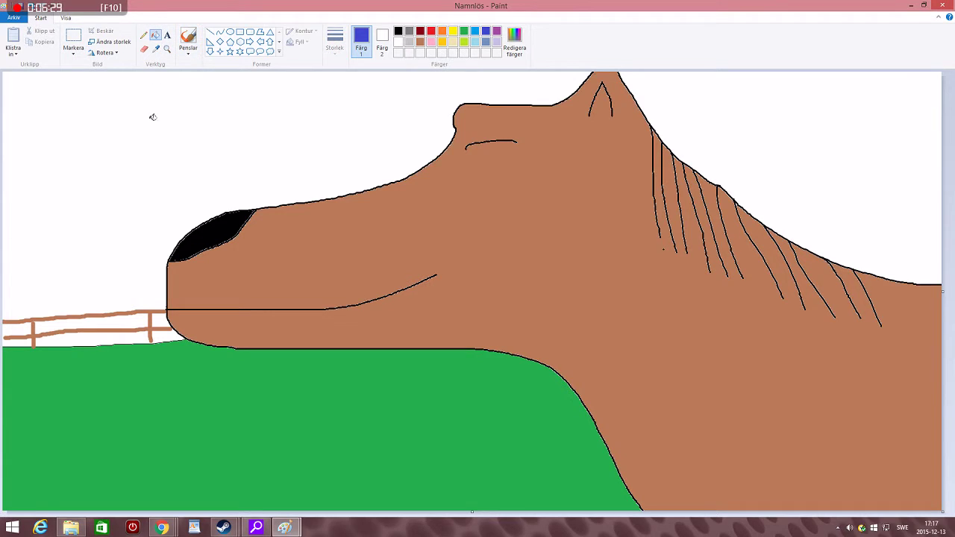
pyautogui.click(153, 118)
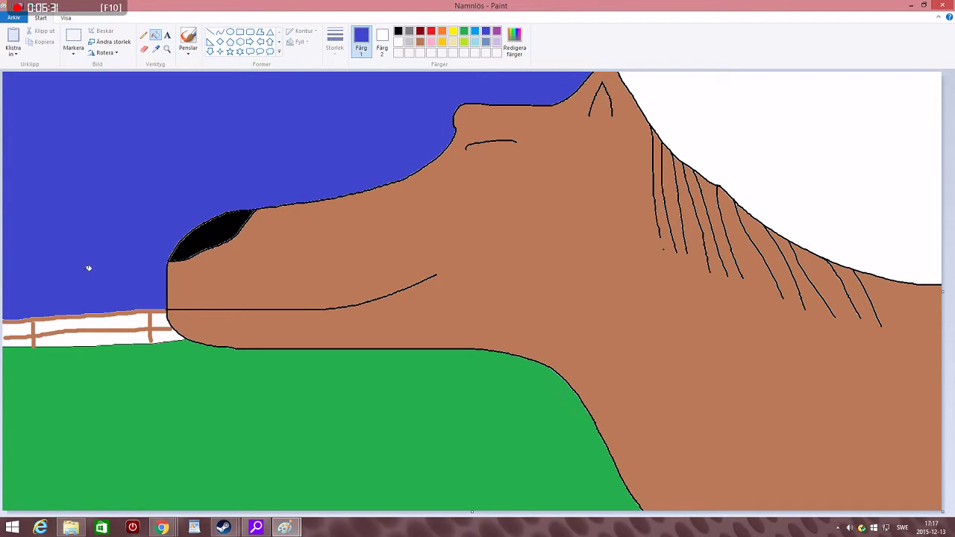
pyautogui.hotkey('ctrl', 'z')
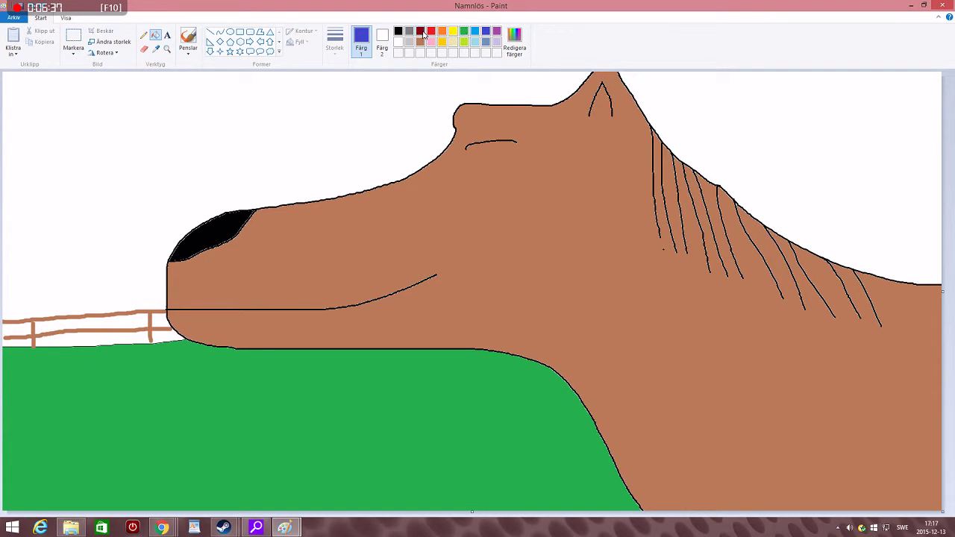
# Step: Fill the white strips between and beside the fence posts and rails green
pyautogui.click(464, 31)
pyautogui.click(119, 339)
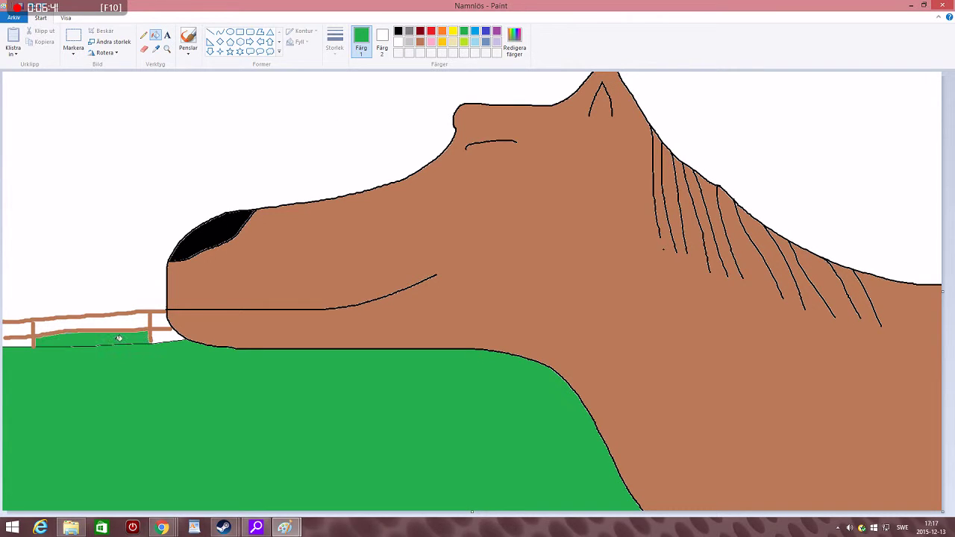
pyautogui.click(122, 323)
pyautogui.click(163, 335)
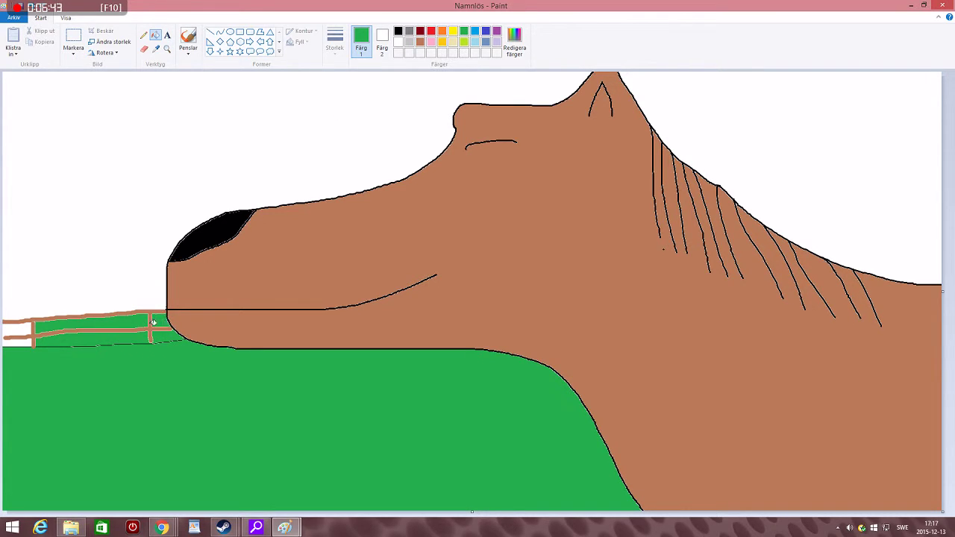
pyautogui.click(27, 335)
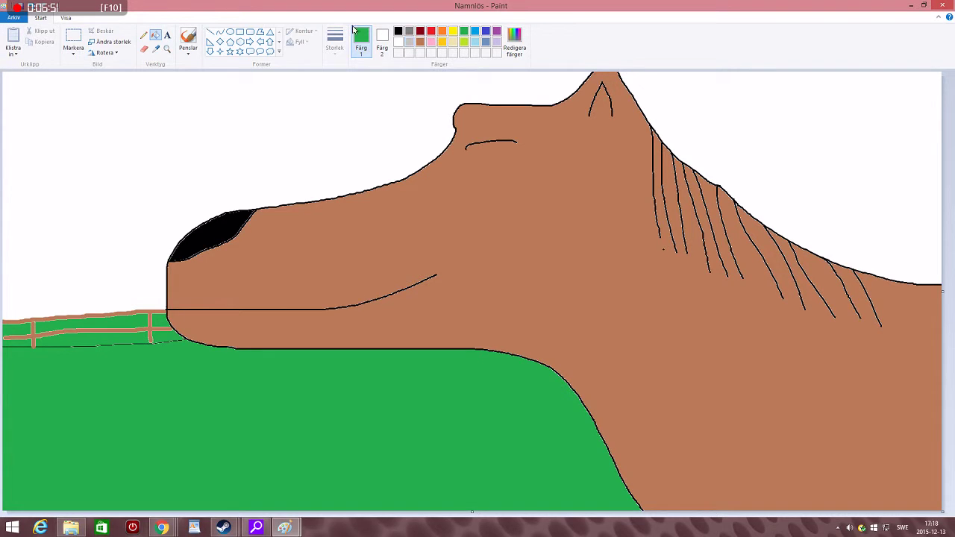
pyautogui.click(144, 36)
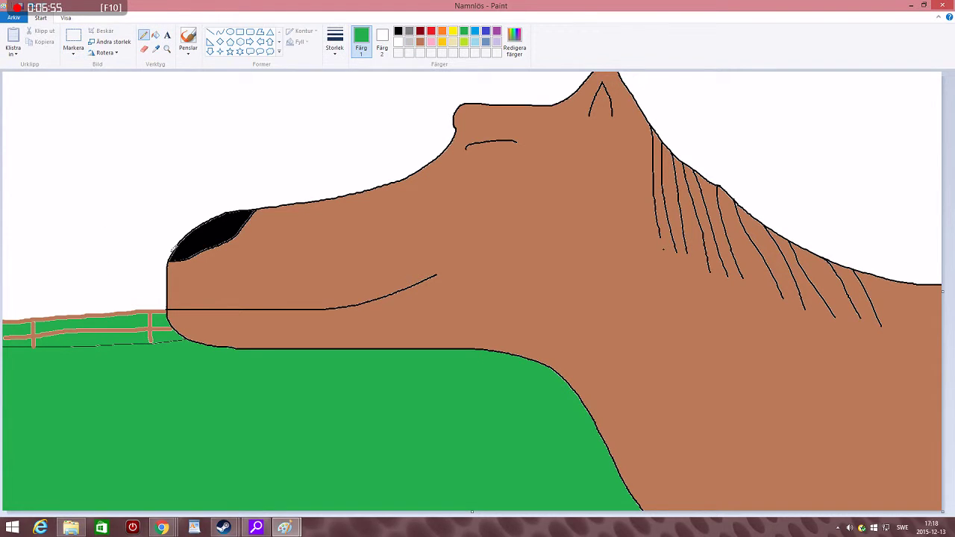
# Step: Draw a green horizon line from the nose to the left edge and fill below it green
pyautogui.moveTo(172, 253); pyautogui.dragTo(109, 252)
pyautogui.moveTo(176, 252); pyautogui.dragTo(2, 252)
pyautogui.click(155, 35)
pyautogui.click(89, 264)
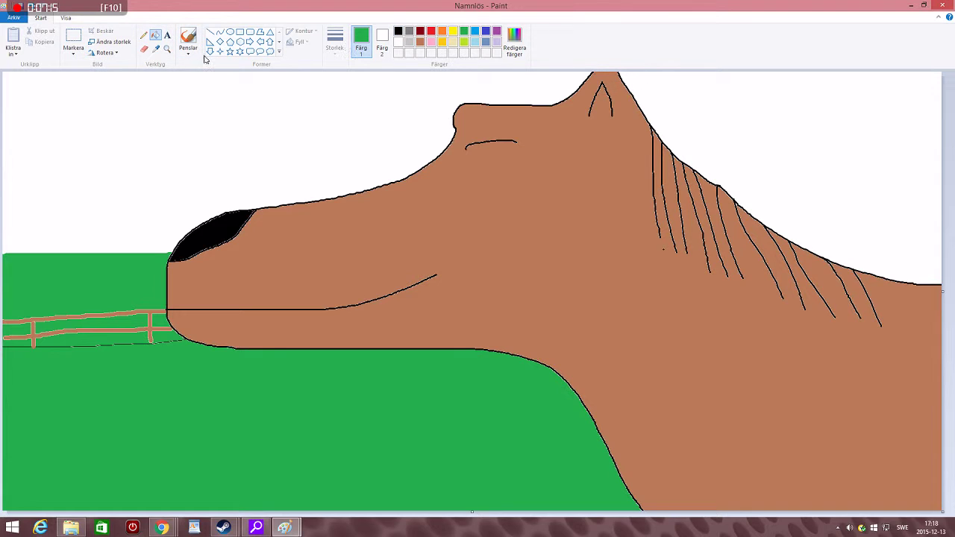
# Step: Fill the upper-right sky behind the neck blue, undoing a stray upper-left fill
pyautogui.click(485, 31)
pyautogui.click(757, 141)
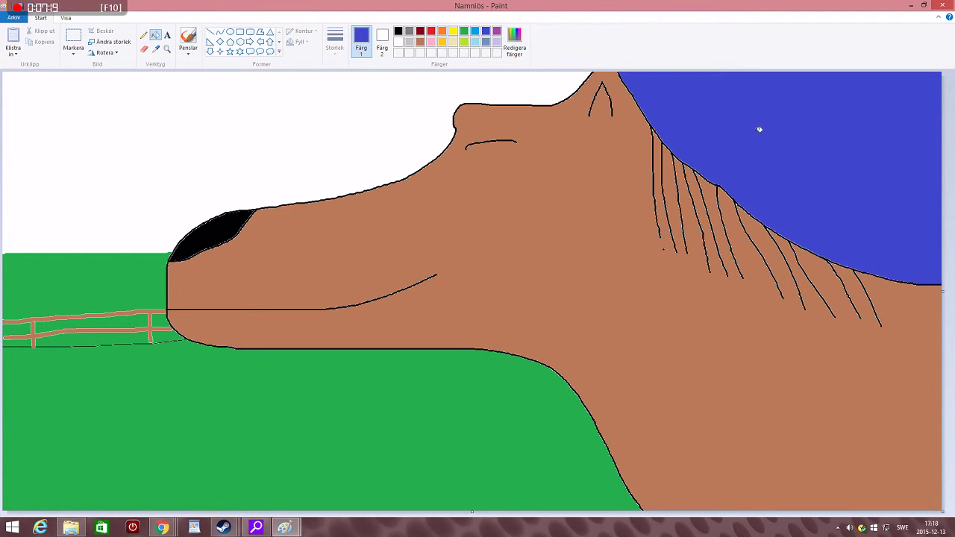
pyautogui.click(340, 136)
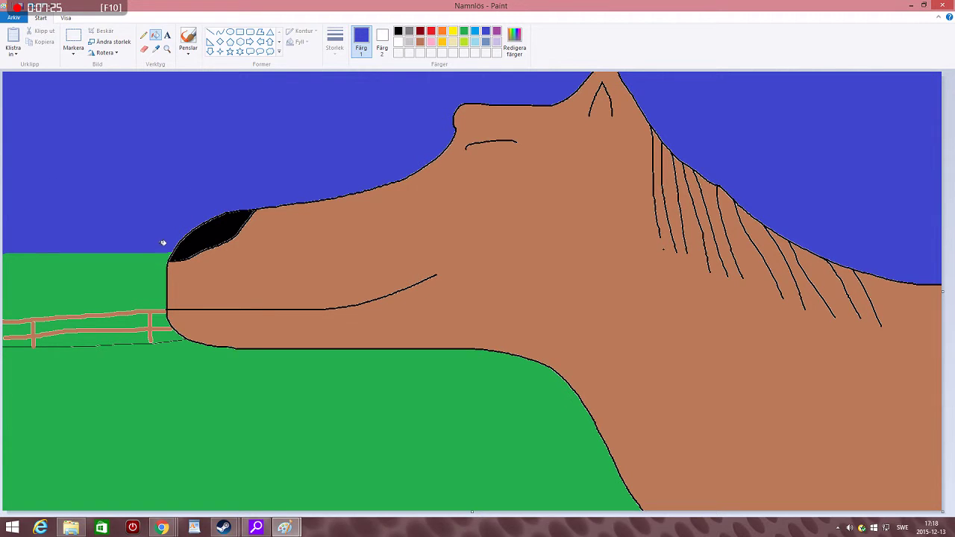
pyautogui.hotkey('ctrl', 'z')
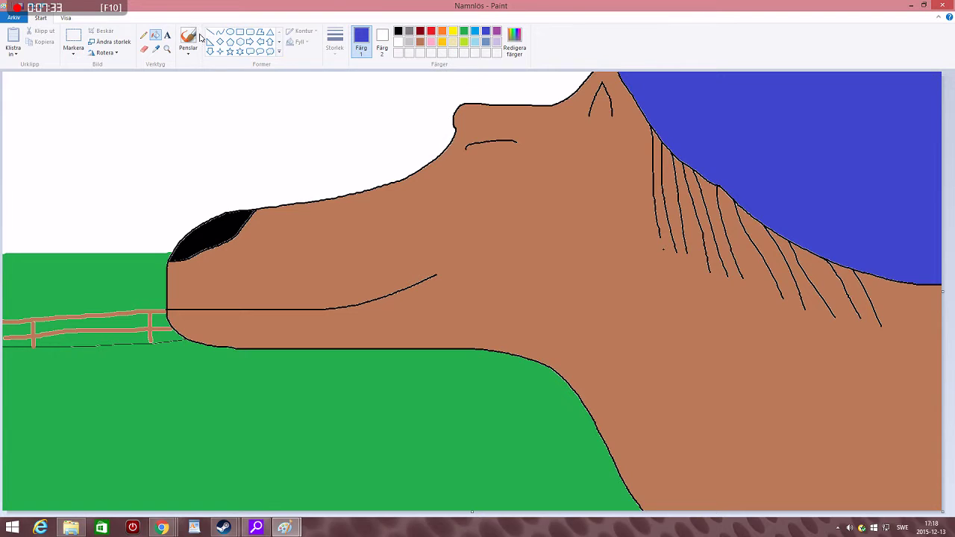
pyautogui.click(420, 43)
# Step: Draw a thick brown upright line at the left of the green field
pyautogui.click(211, 32)
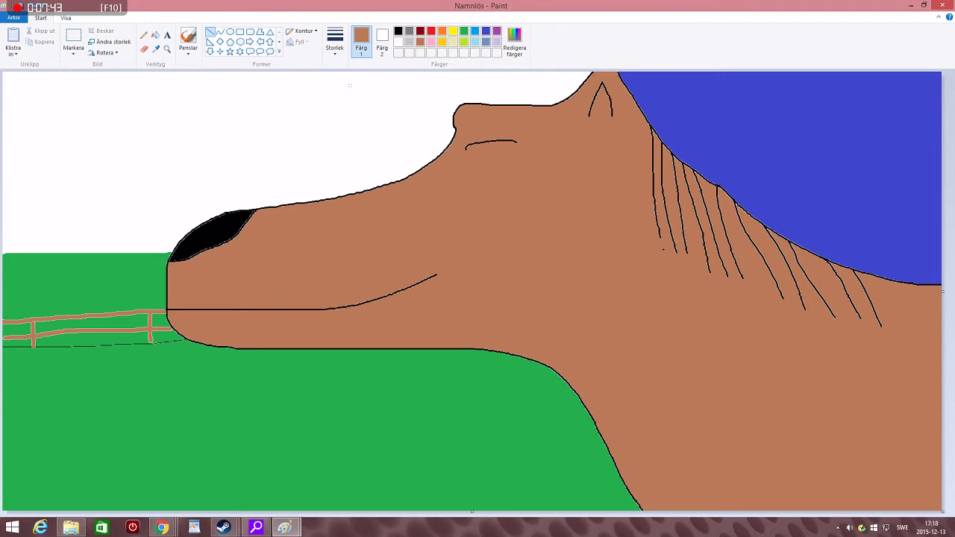
pyautogui.click(335, 41)
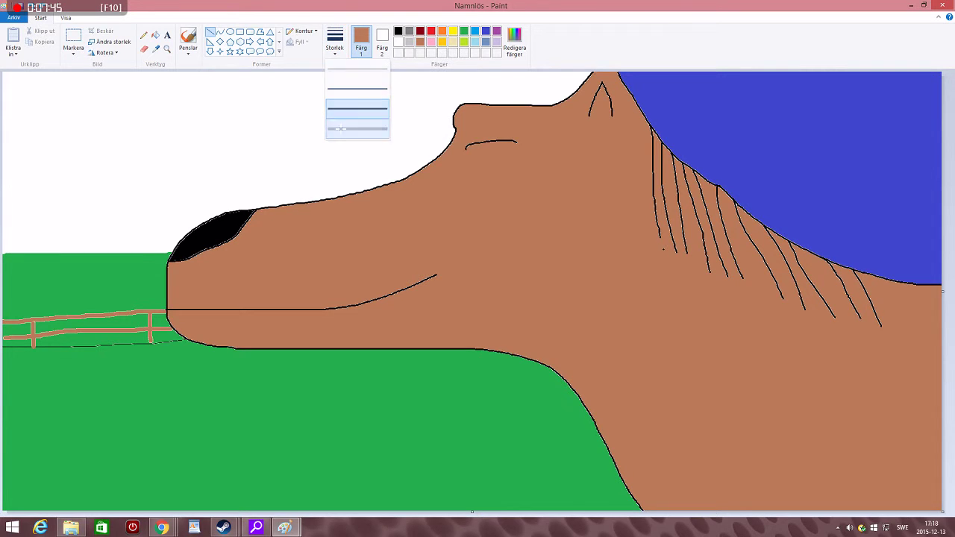
pyautogui.click(357, 109)
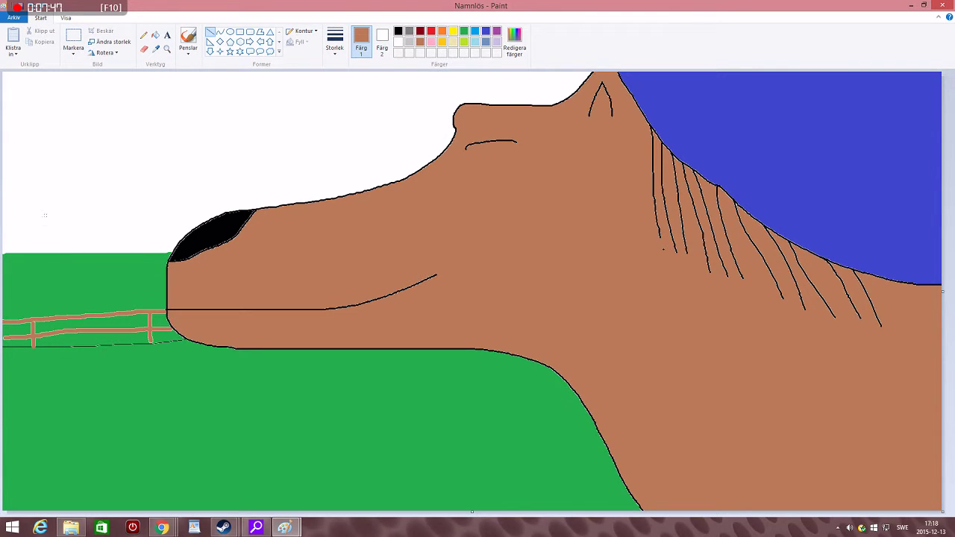
pyautogui.moveTo(44, 218); pyautogui.dragTo(44, 251)
# Step: Draw a second brown upright line to its right at the thickest width
pyautogui.click(143, 36)
pyautogui.moveTo(93, 221); pyautogui.dragTo(93, 242)
pyautogui.hotkey('ctrl', 'z')
pyautogui.click(336, 38)
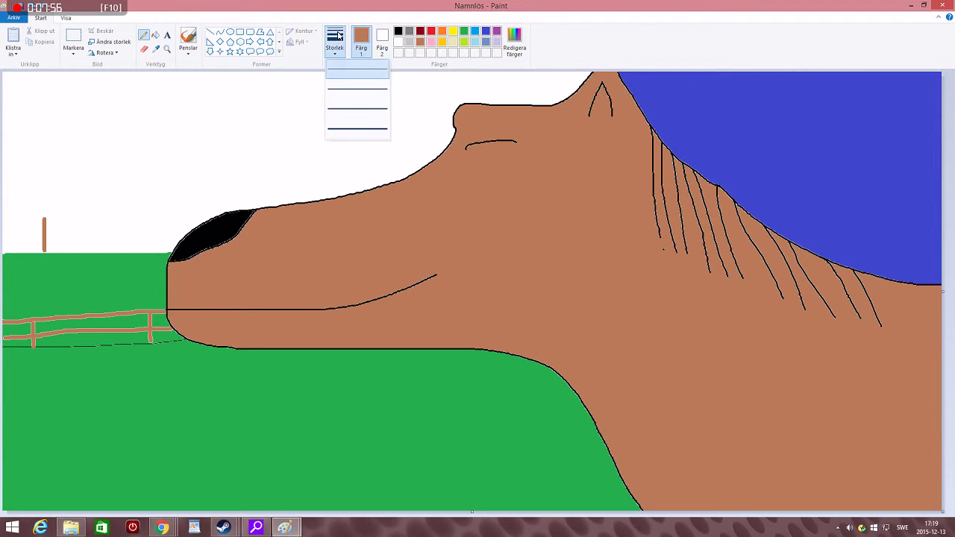
pyautogui.click(341, 128)
pyautogui.moveTo(117, 216); pyautogui.dragTo(117, 249)
pyautogui.click(335, 39)
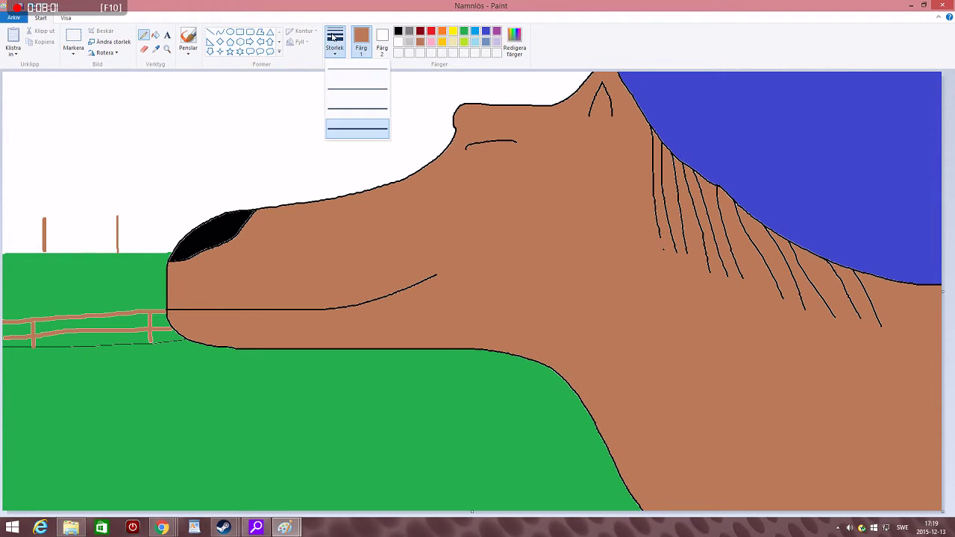
pyautogui.click(341, 131)
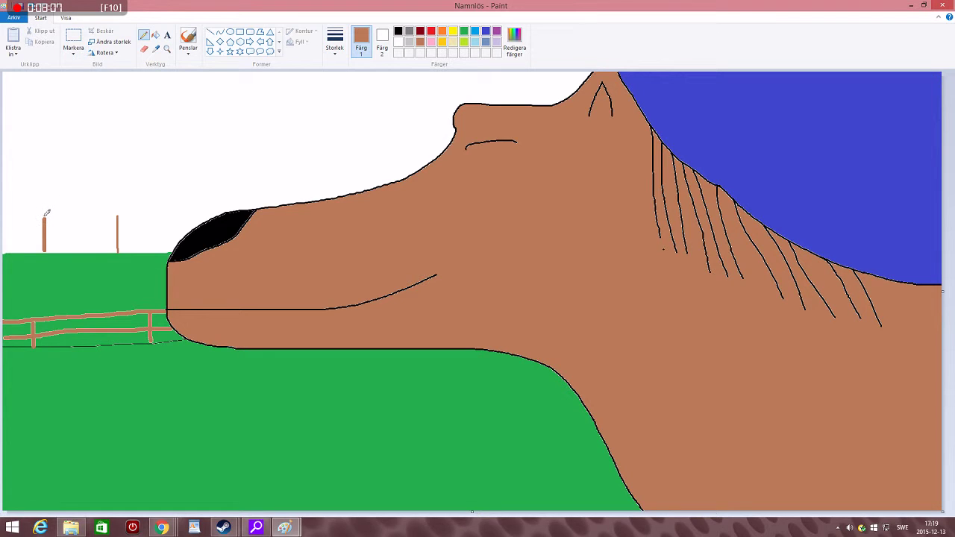
# Step: Join the post tops in brown and add the roof slope, roof top edge and right wall
pyautogui.moveTo(46, 213); pyautogui.dragTo(119, 210)
pyautogui.moveTo(48, 212); pyautogui.dragTo(60, 197)
pyautogui.click(83, 195)
pyautogui.moveTo(58, 197); pyautogui.dragTo(116, 195)
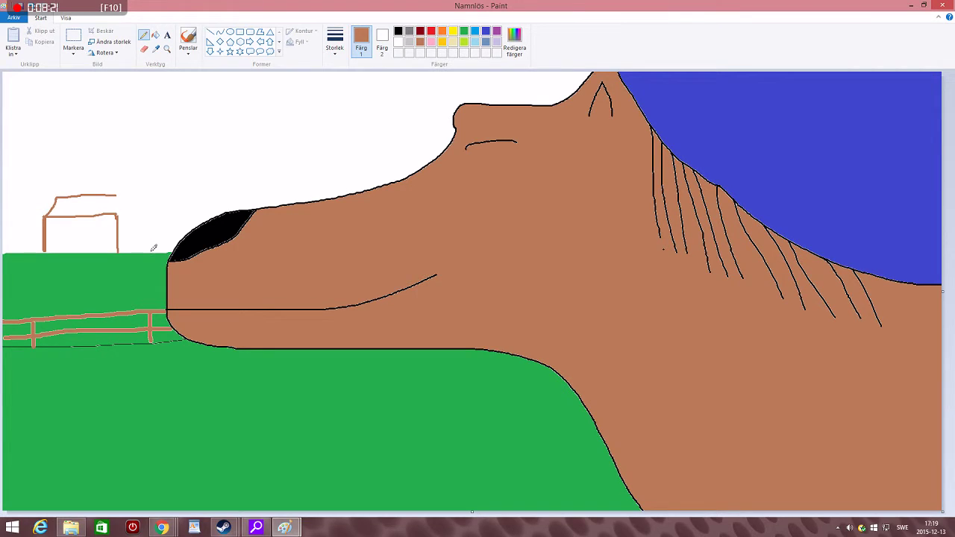
pyautogui.moveTo(154, 248)
pyautogui.mouseDown()
pyautogui.moveTo(154, 206)
pyautogui.moveTo(119, 208)
pyautogui.mouseUp()
pyautogui.moveTo(66, 236); pyautogui.dragTo(66, 248)
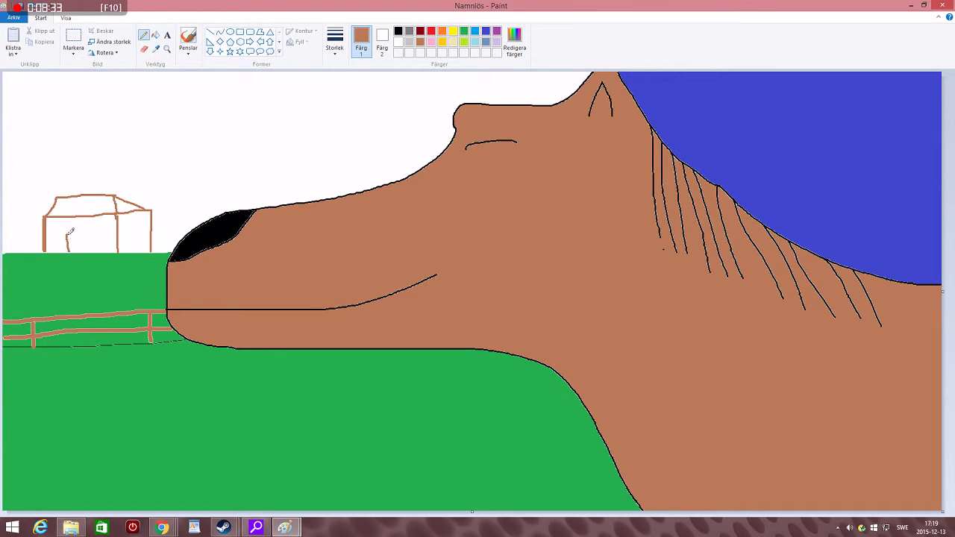
# Step: Draw a black door outline on the house with a thinner line
pyautogui.click(398, 31)
pyautogui.moveTo(63, 251); pyautogui.dragTo(64, 238)
pyautogui.click(334, 41)
pyautogui.click(344, 94)
pyautogui.moveTo(65, 237); pyautogui.dragTo(76, 250)
# Step: Draw two small black windows on the house and divide them into panes
pyautogui.moveTo(91, 231)
pyautogui.mouseDown()
pyautogui.moveTo(101, 238)
pyautogui.moveTo(91, 231)
pyautogui.mouseUp()
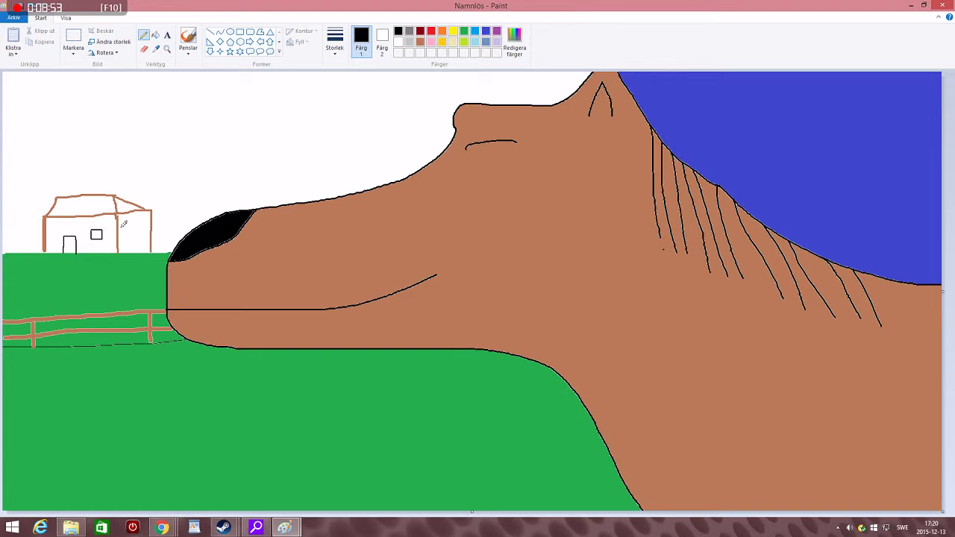
pyautogui.moveTo(129, 223)
pyautogui.mouseDown()
pyautogui.moveTo(138, 222)
pyautogui.moveTo(129, 225)
pyautogui.mouseUp()
pyautogui.moveTo(134, 226); pyautogui.dragTo(133, 234)
# Step: Try filling the house wall red, undoing the fill that spilled into the sky
pyautogui.click(421, 42)
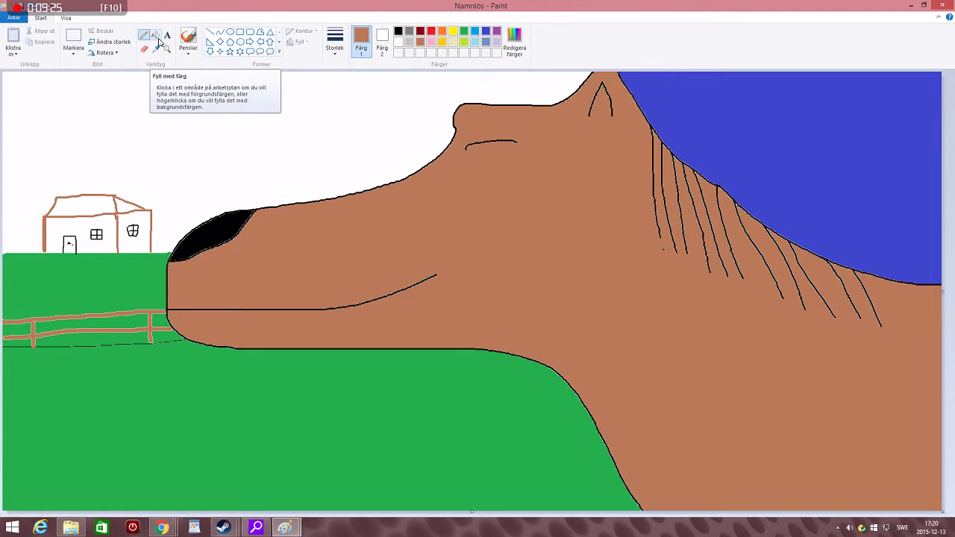
pyautogui.click(453, 31)
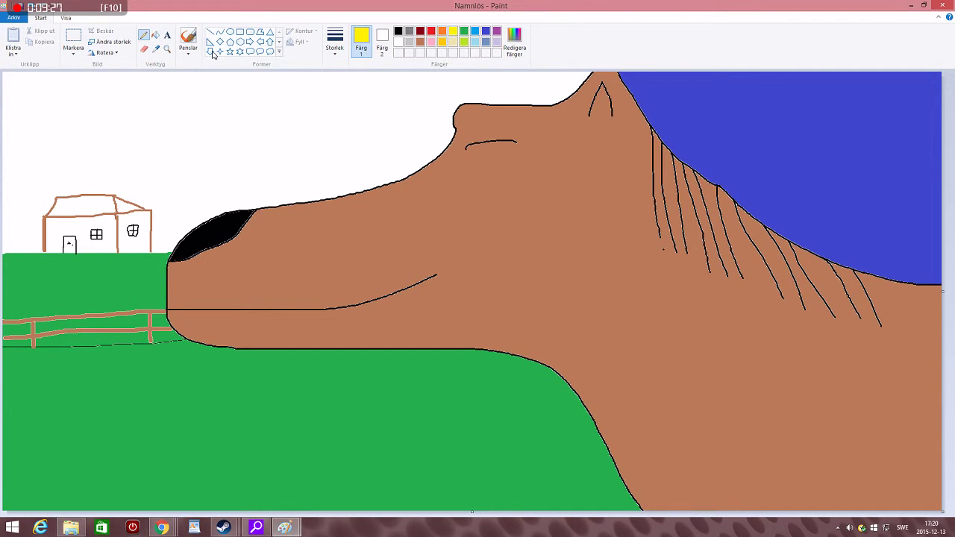
pyautogui.click(431, 31)
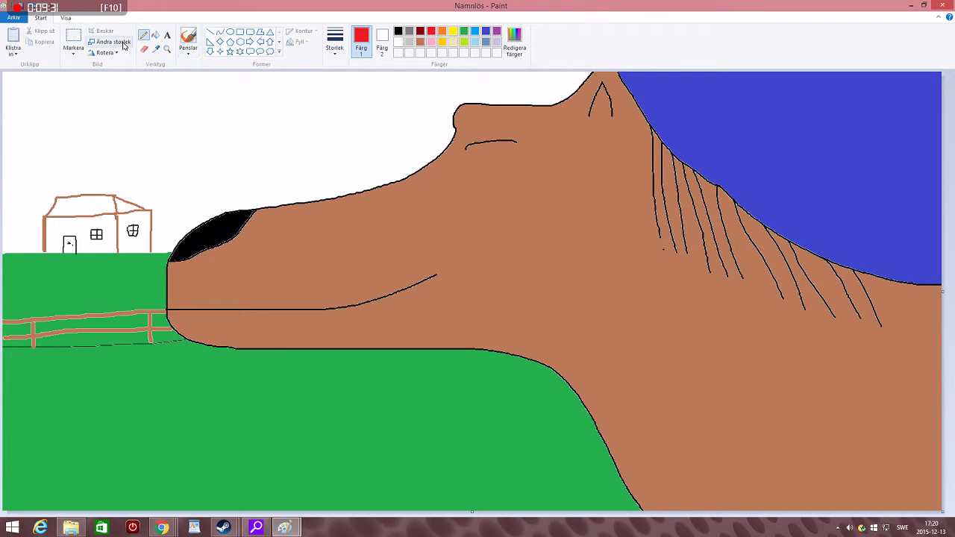
pyautogui.click(155, 35)
pyautogui.click(112, 224)
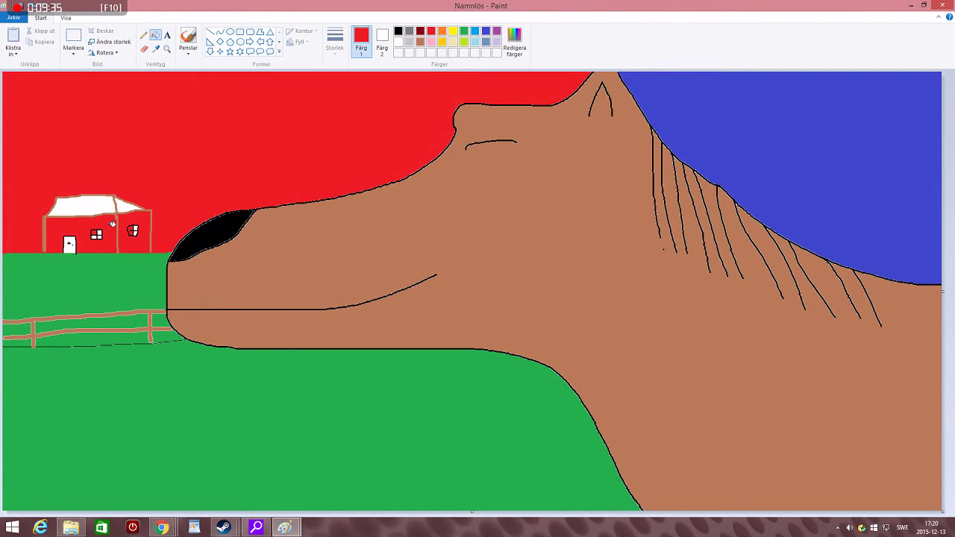
pyautogui.hotkey('ctrl', 'z')
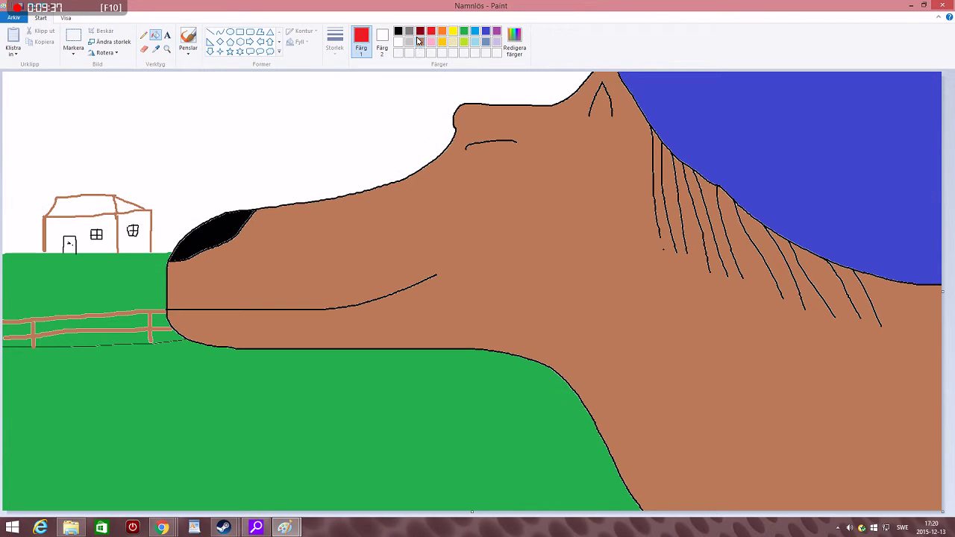
# Step: Retry the red fill on the house's left wall twice, undoing both attempts
pyautogui.click(420, 41)
pyautogui.click(144, 35)
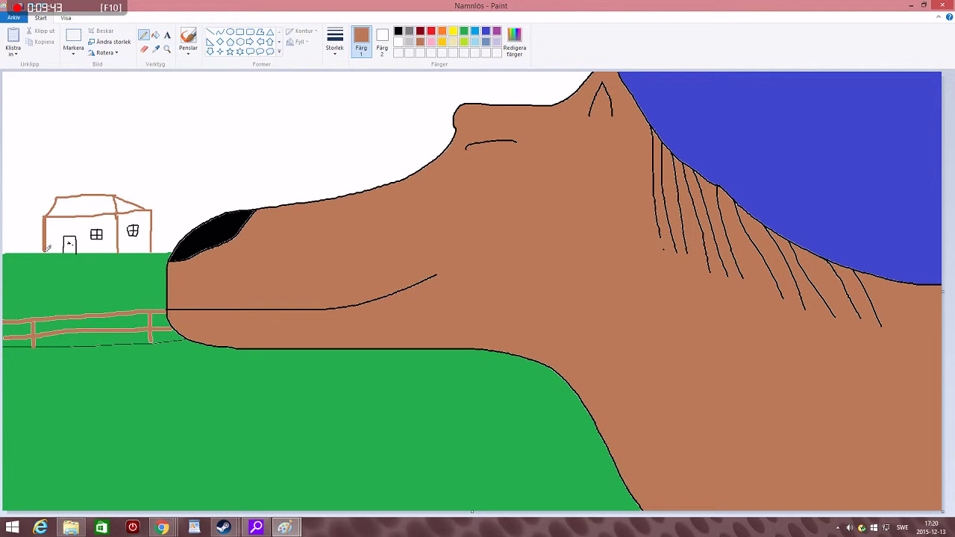
pyautogui.click(430, 31)
pyautogui.click(155, 37)
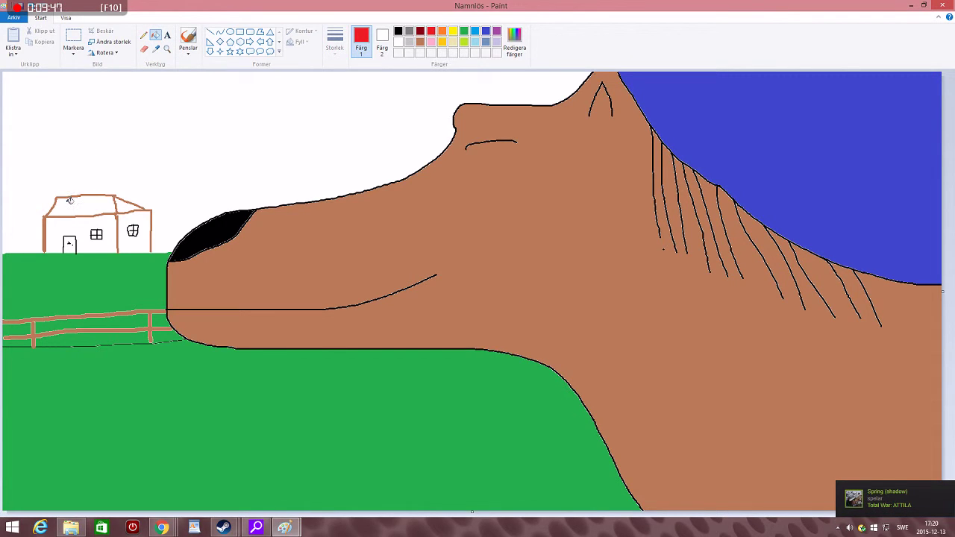
pyautogui.click(112, 227)
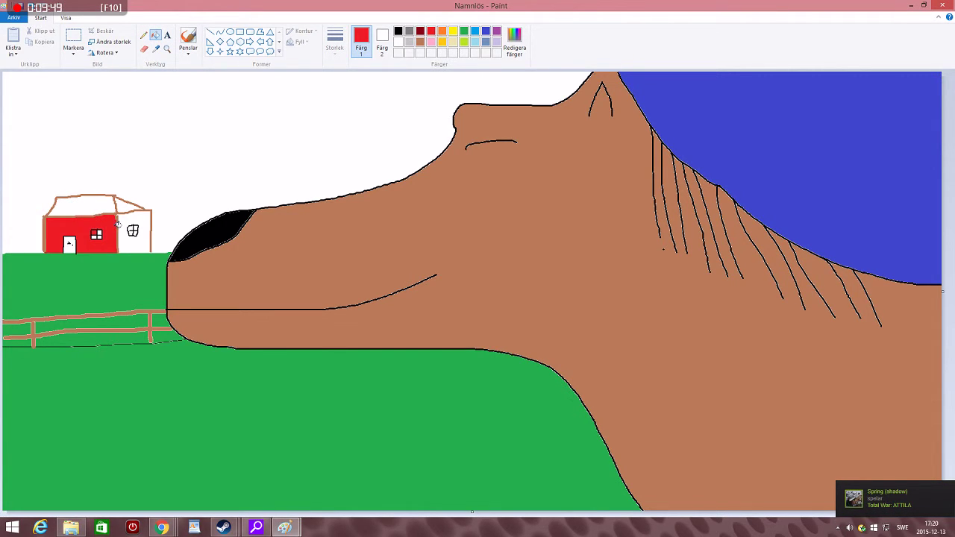
pyautogui.hotkey('ctrl', 'z')
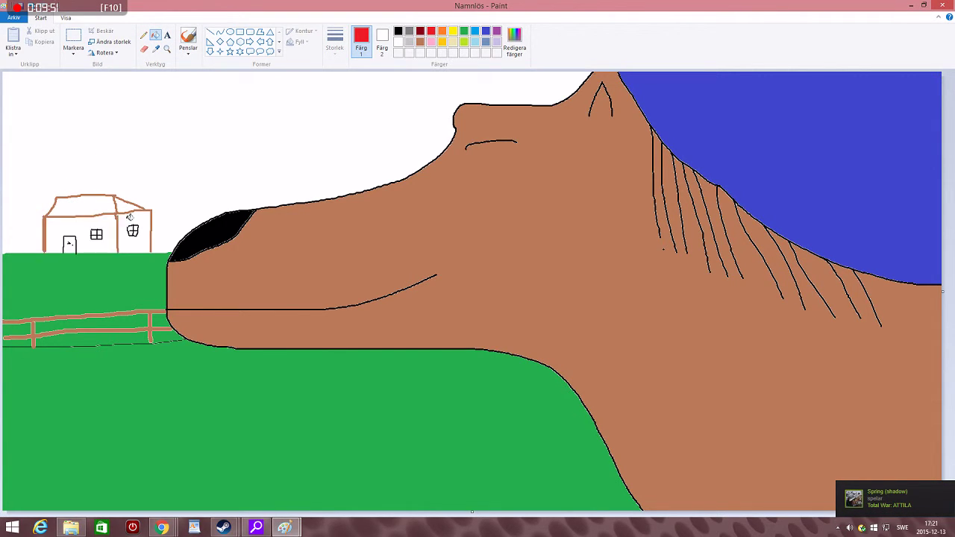
pyautogui.click(110, 219)
pyautogui.hotkey('ctrl', 'z')
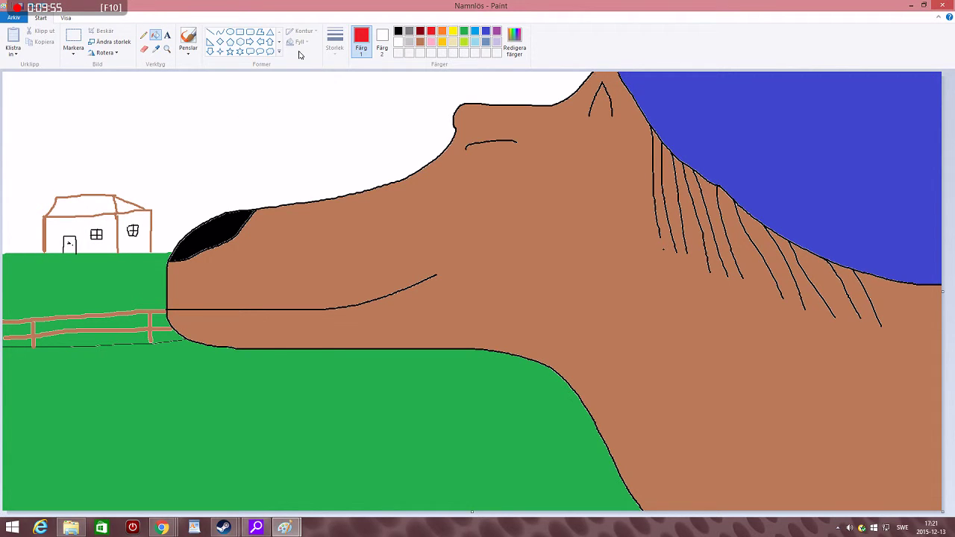
# Step: Fill the house's front wall red and undo the right-wall fill that leaked into the sky
pyautogui.click(144, 35)
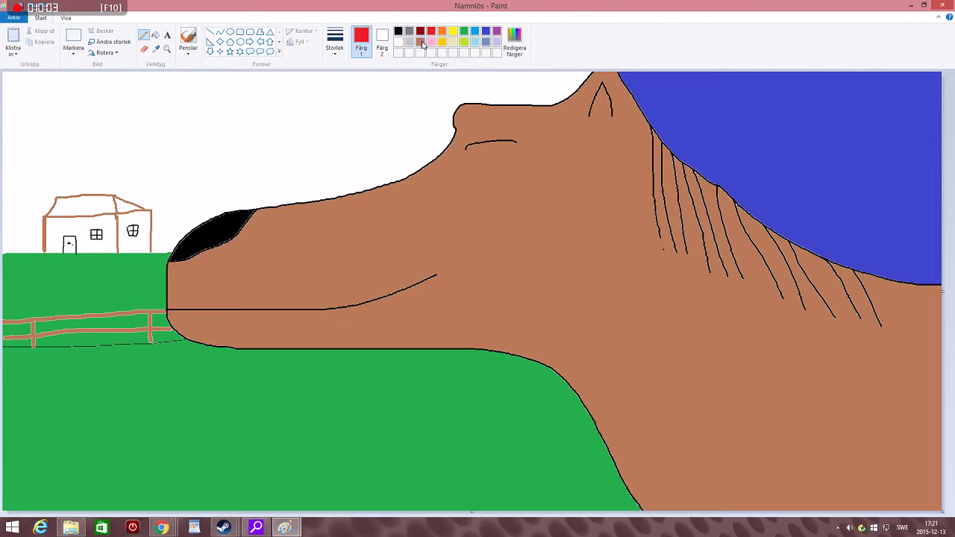
pyautogui.click(420, 42)
pyautogui.click(430, 31)
pyautogui.click(155, 35)
pyautogui.click(110, 227)
pyautogui.click(128, 222)
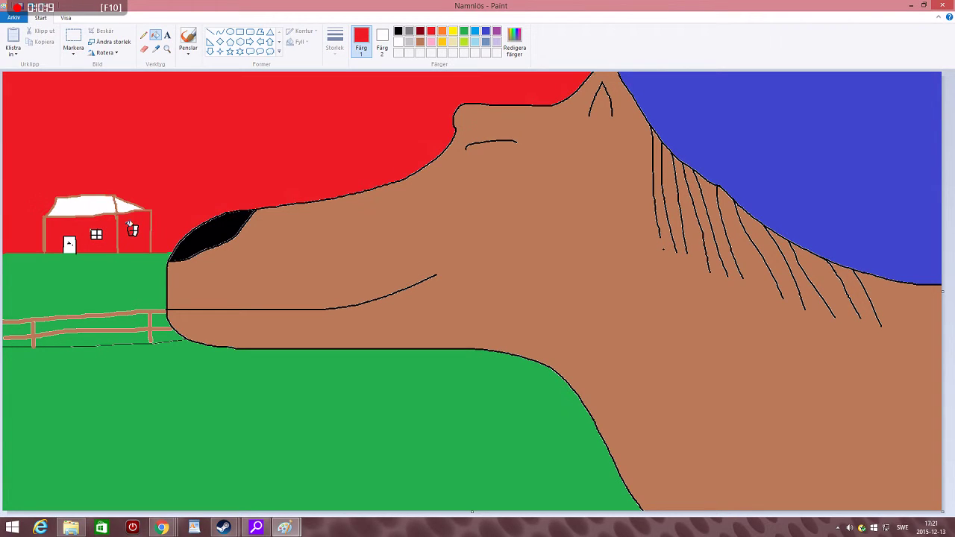
pyautogui.hotkey('ctrl', 'z')
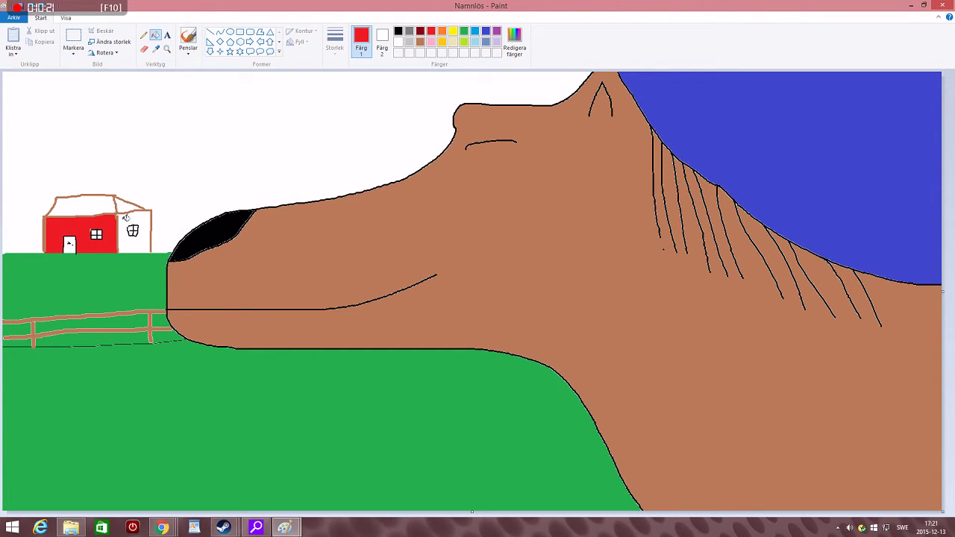
# Step: Retry the red right-wall fill, undo the sky spill, and reselect red for filling
pyautogui.click(419, 42)
pyautogui.click(144, 36)
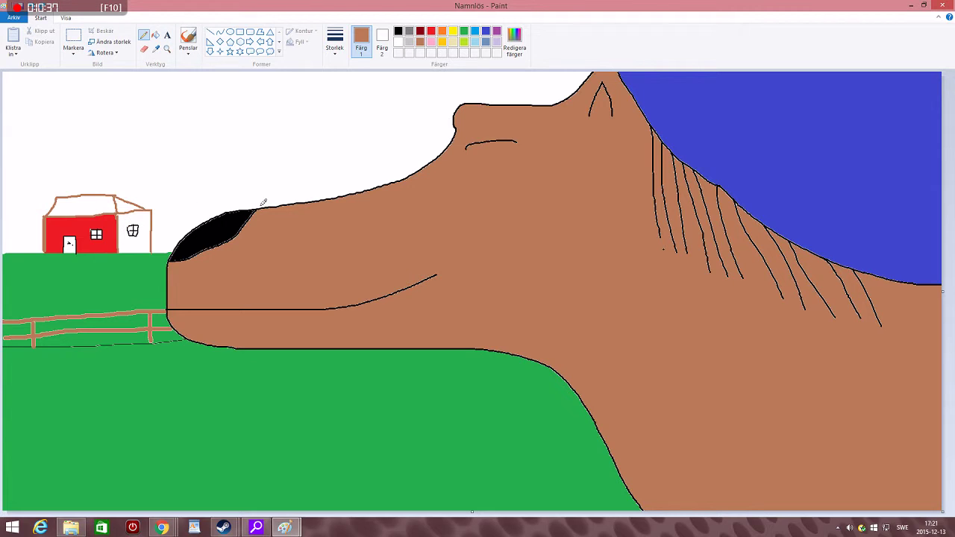
pyautogui.click(398, 32)
pyautogui.click(431, 31)
pyautogui.click(156, 35)
pyautogui.click(149, 215)
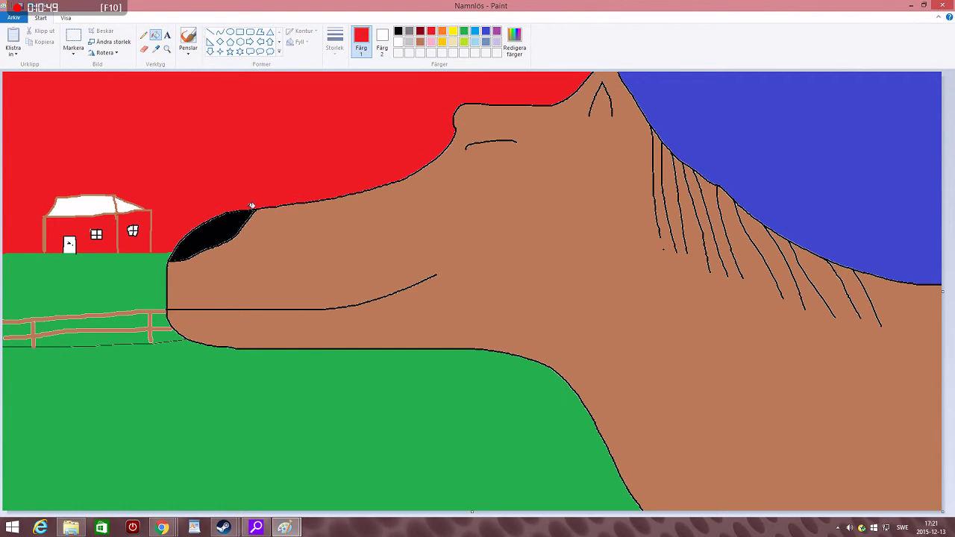
pyautogui.hotkey('ctrl', 'z')
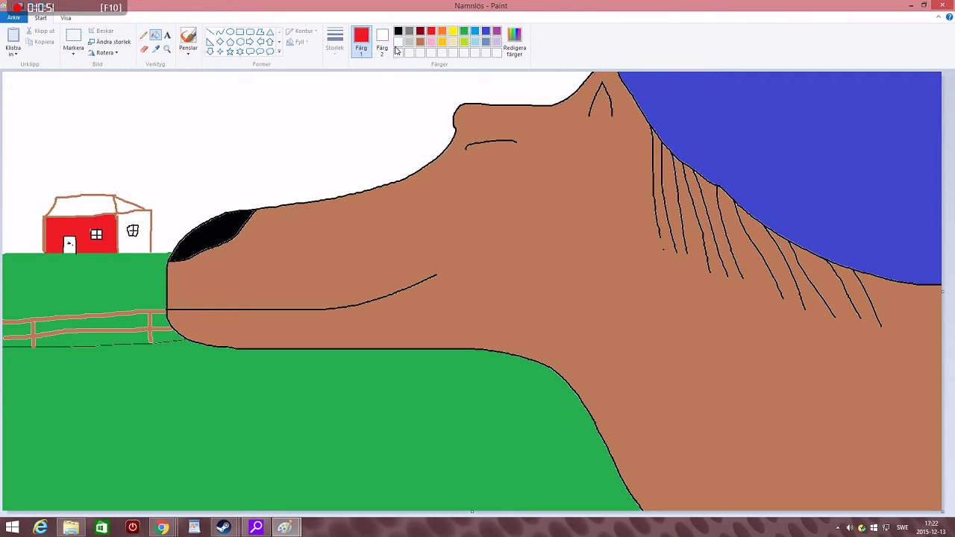
pyautogui.click(420, 42)
pyautogui.click(144, 35)
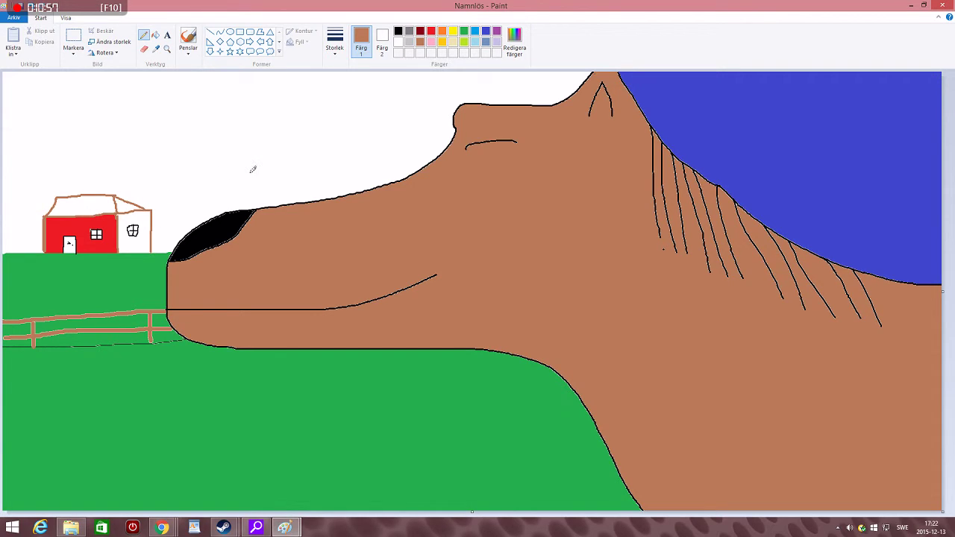
pyautogui.click(430, 32)
pyautogui.click(155, 35)
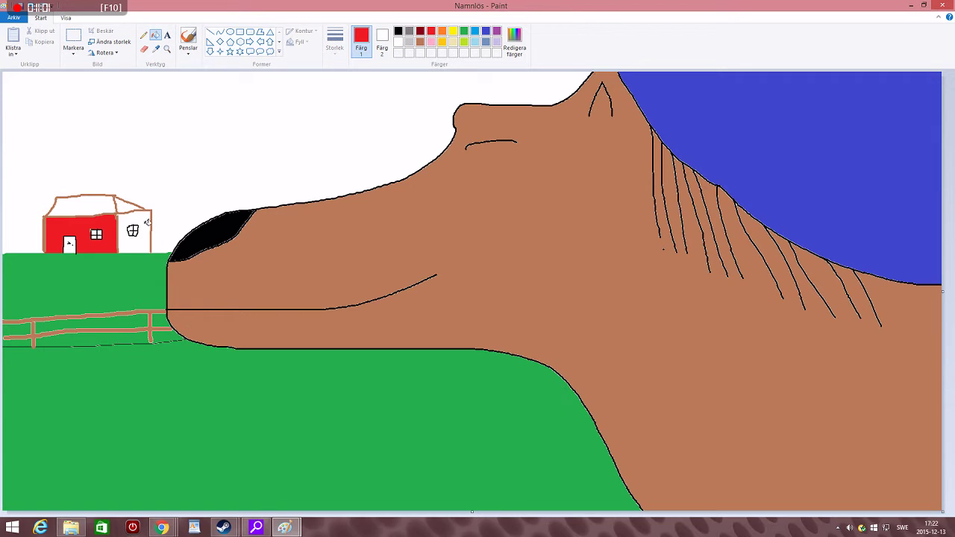
# Step: Fill the house's side wall and roof red and its door brown
pyautogui.click(147, 223)
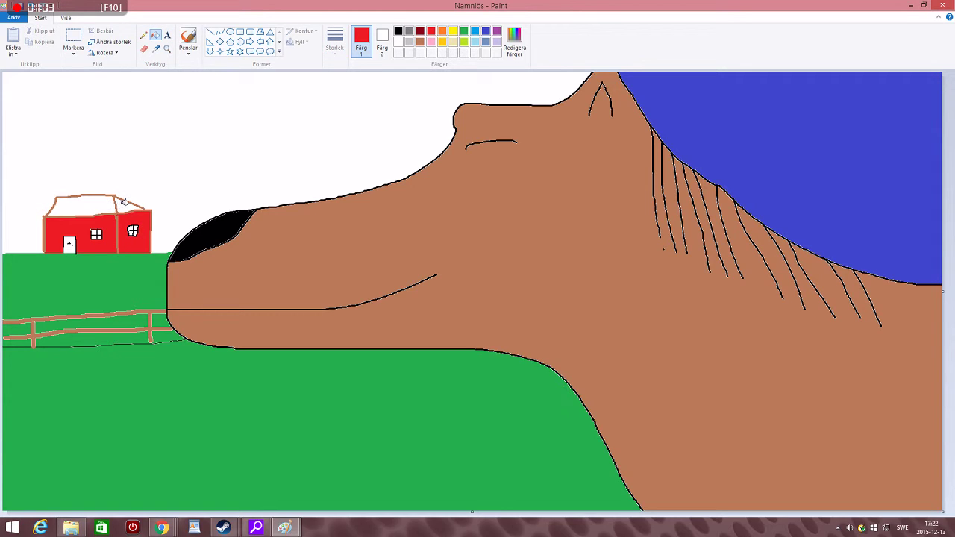
pyautogui.click(124, 203)
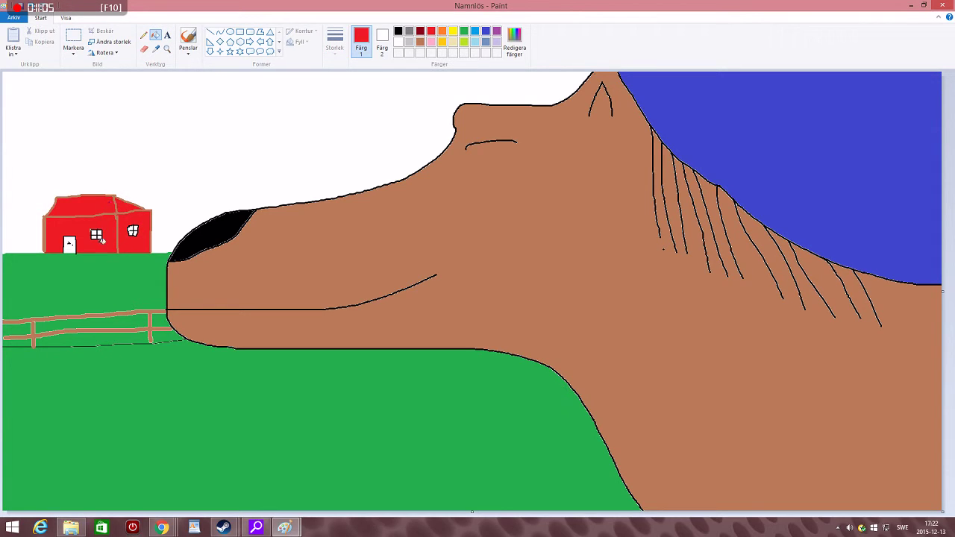
pyautogui.click(452, 33)
pyautogui.click(70, 244)
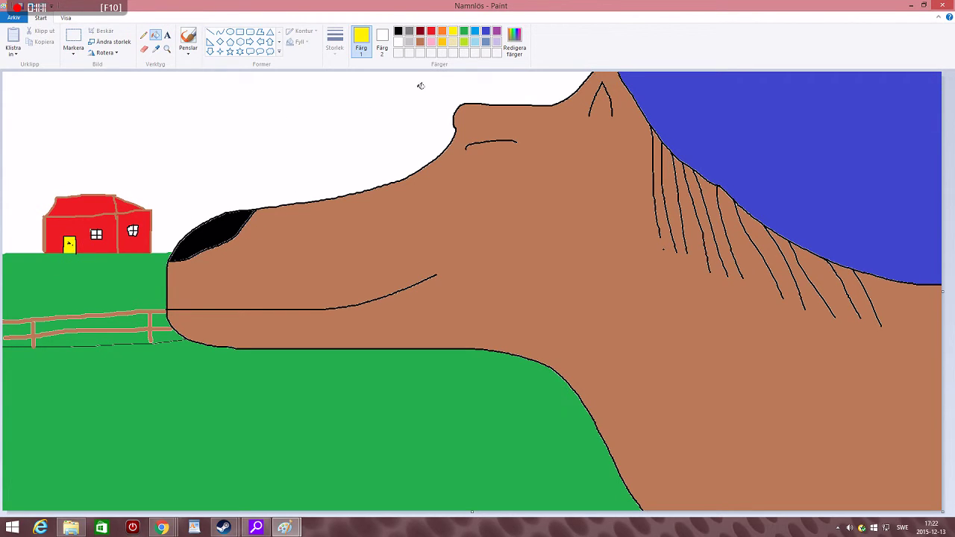
pyautogui.click(419, 42)
pyautogui.click(71, 243)
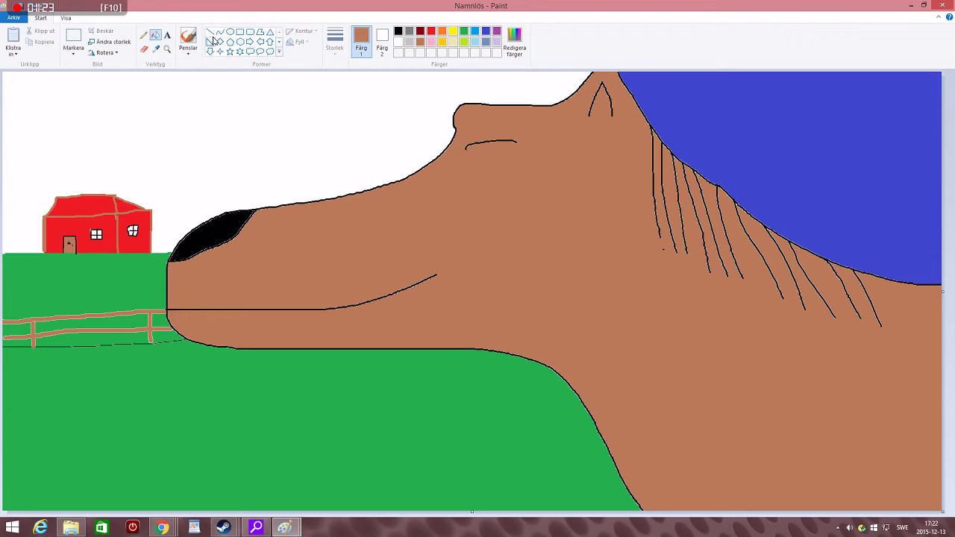
pyautogui.click(144, 34)
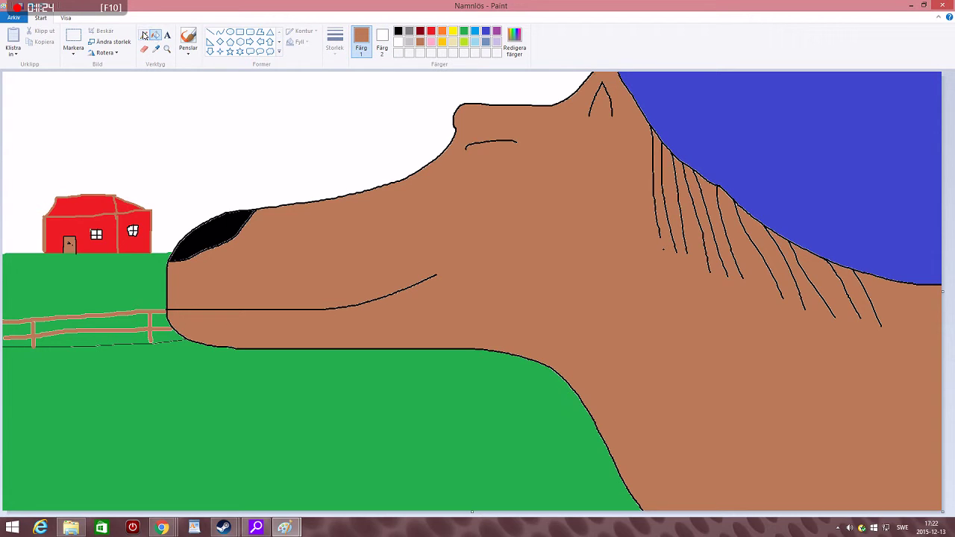
pyautogui.click(475, 31)
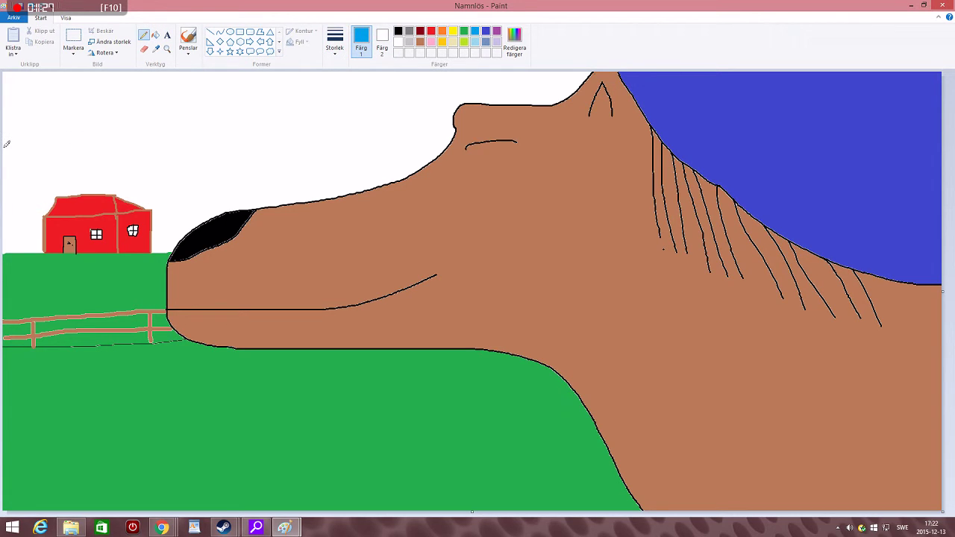
# Step: Draw a light-blue line across the sky, fill above it, then recolour it with the sampled dark blue
pyautogui.moveTo(6, 144); pyautogui.dragTo(453, 138)
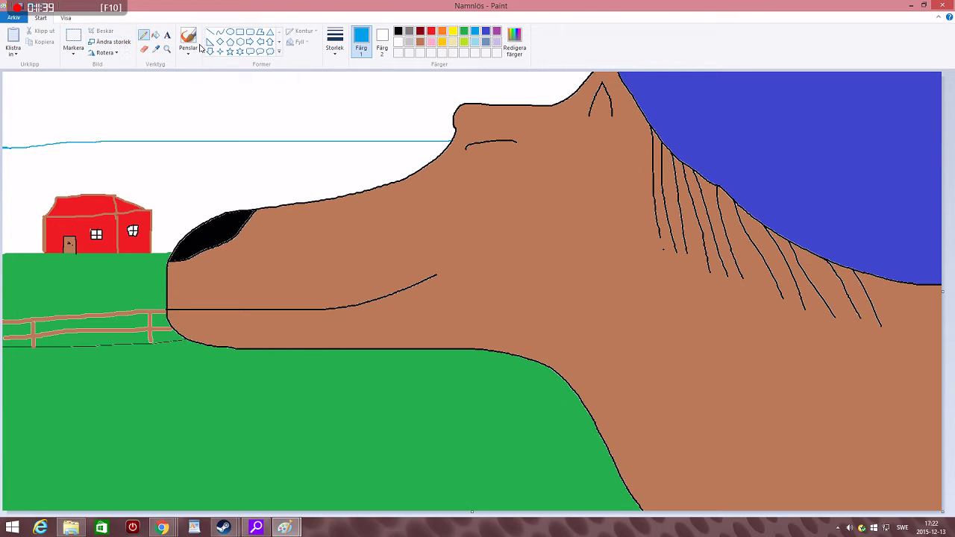
pyautogui.click(155, 35)
pyautogui.click(183, 93)
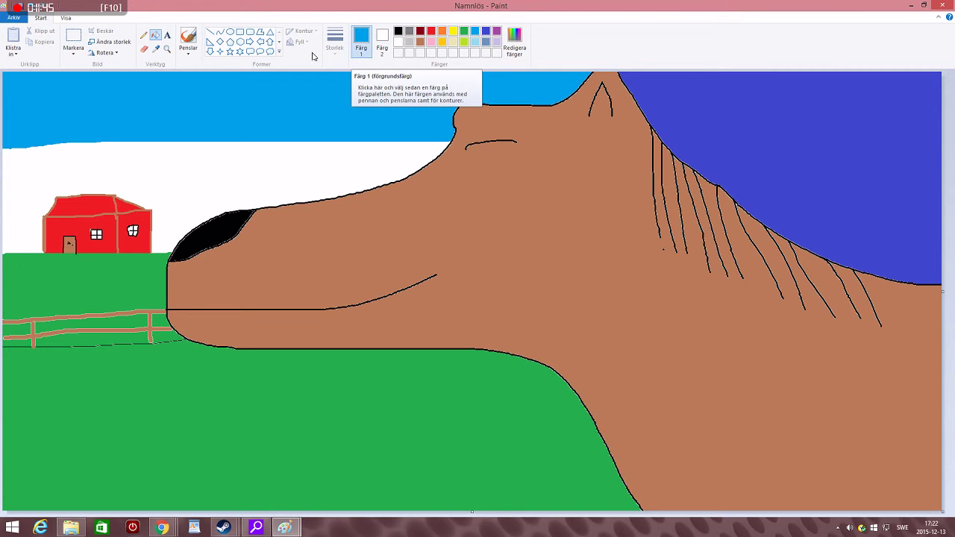
pyautogui.click(158, 49)
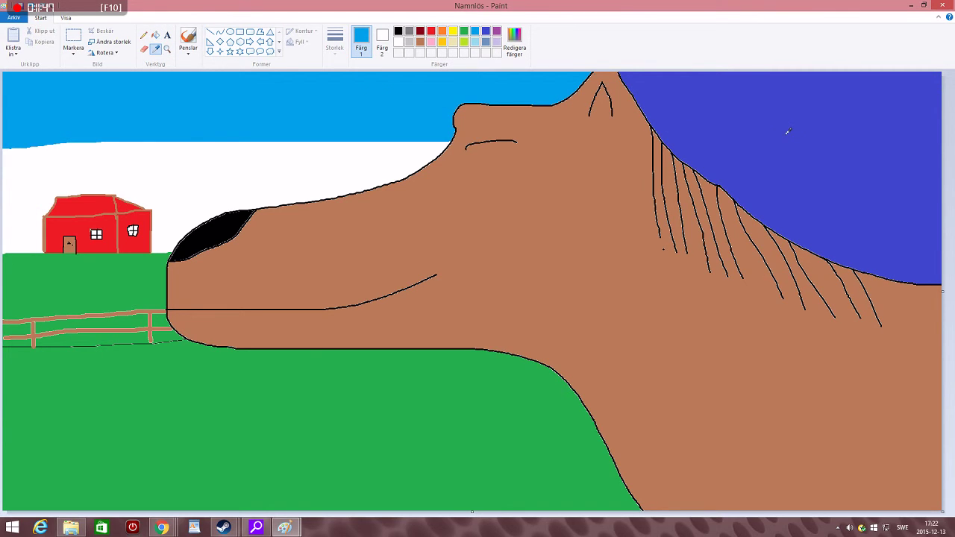
pyautogui.click(788, 131)
pyautogui.click(323, 94)
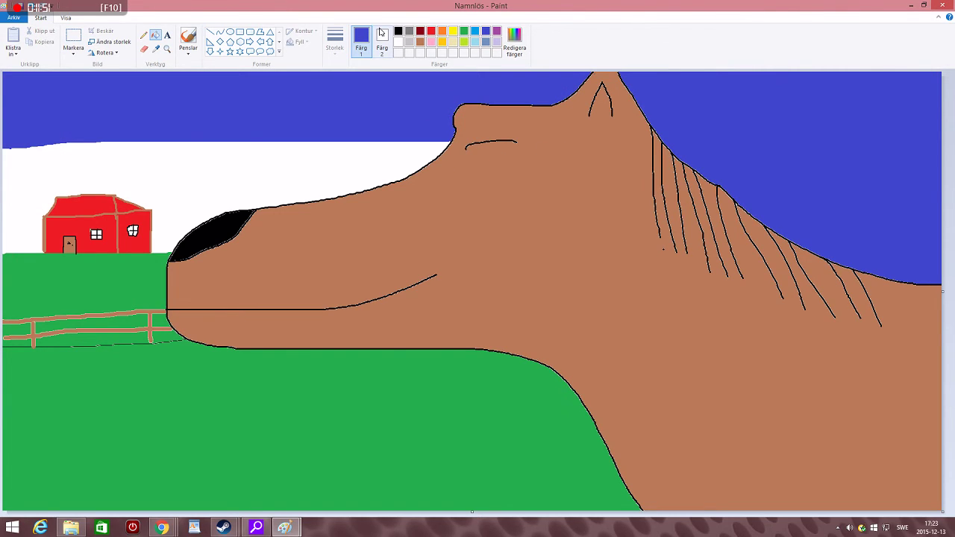
pyautogui.click(419, 41)
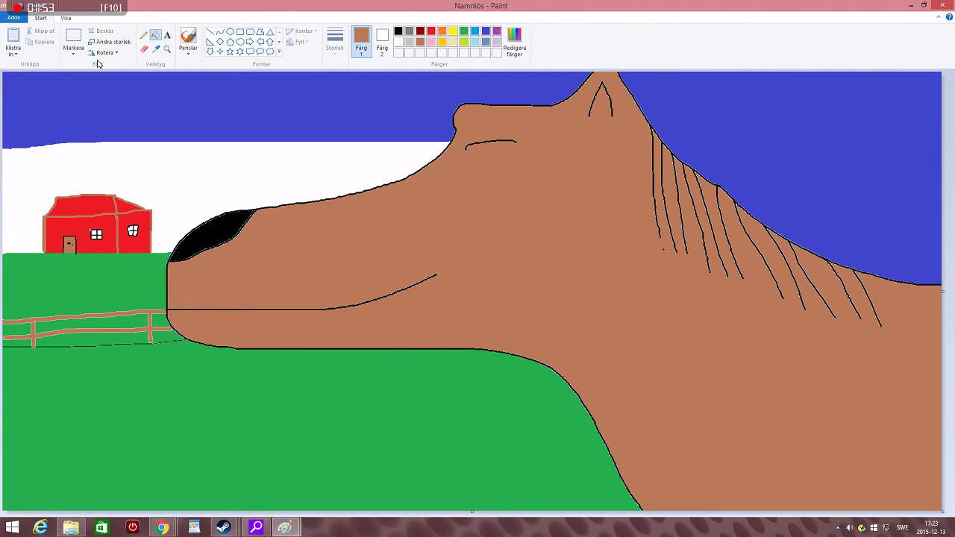
# Step: Draw a thick brown tree trunk left of the house
pyautogui.click(211, 32)
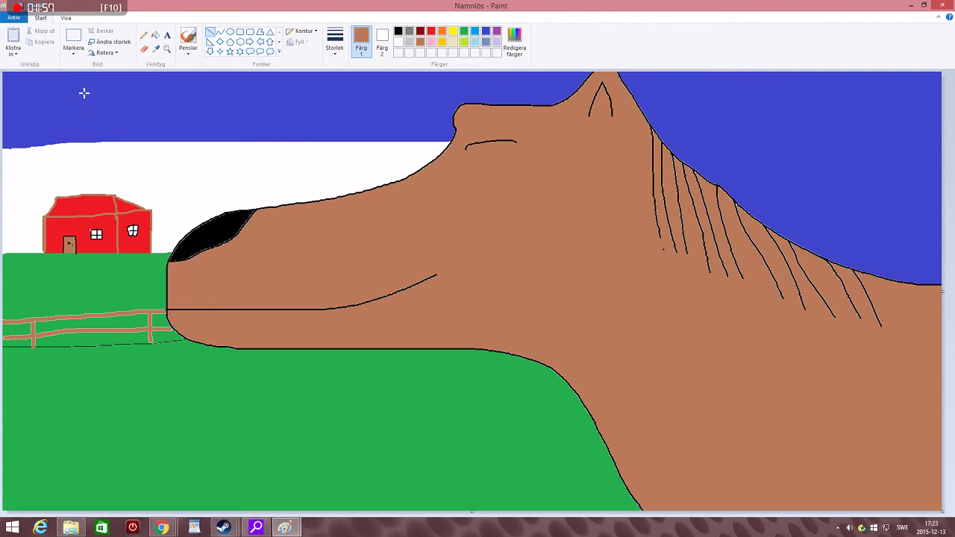
pyautogui.click(143, 35)
pyautogui.moveTo(19, 207); pyautogui.dragTo(15, 248)
pyautogui.hotkey('ctrl', 'z')
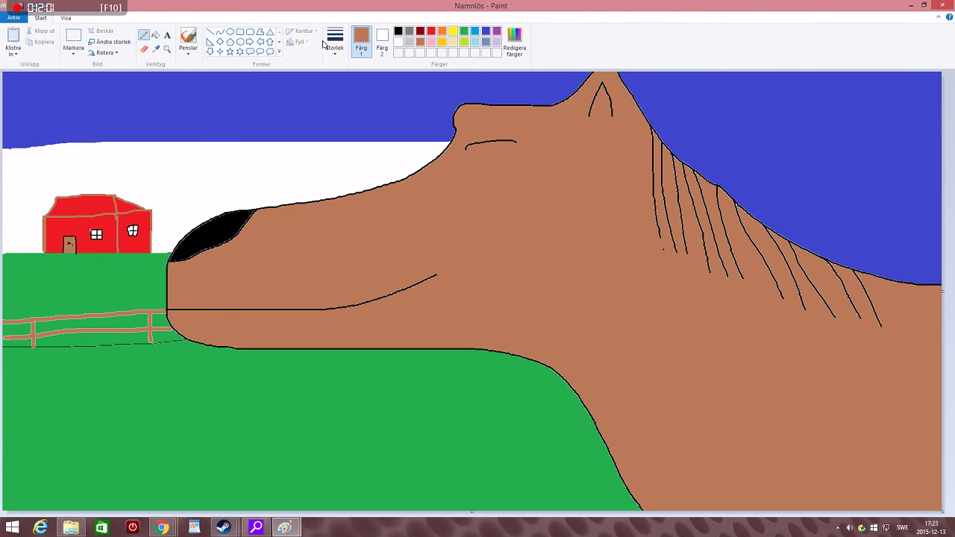
pyautogui.click(328, 44)
pyautogui.click(347, 133)
pyautogui.moveTo(16, 250)
pyautogui.mouseDown()
pyautogui.moveTo(20, 195)
pyautogui.moveTo(22, 241)
pyautogui.mouseUp()
# Step: Scribble a green treetop onto the trunk
pyautogui.click(464, 32)
pyautogui.moveTo(16, 193); pyautogui.dragTo(23, 192)
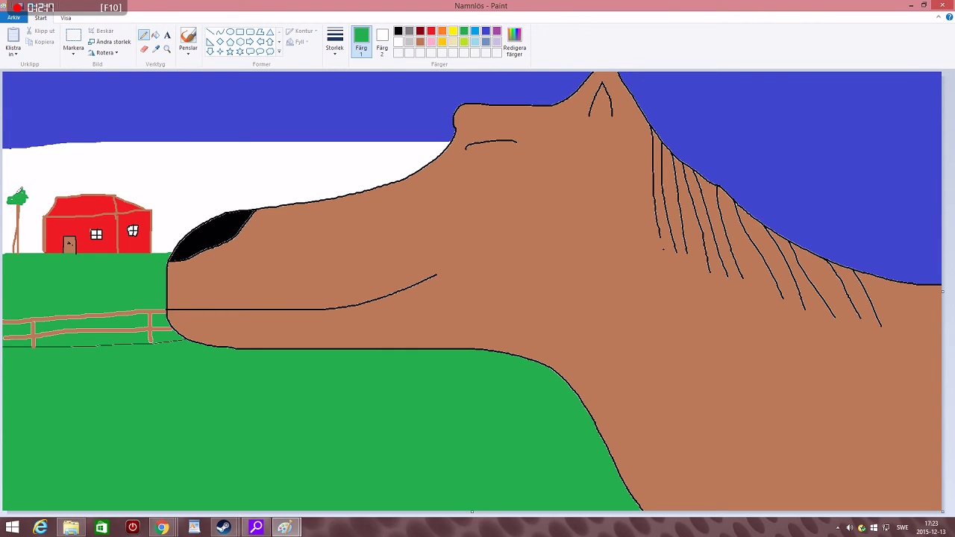
pyautogui.moveTo(21, 188); pyautogui.dragTo(19, 192)
pyautogui.click(421, 42)
# Step: Draw two brown path edges from the door down to the fence, keeping the thickest line size
pyautogui.moveTo(69, 260); pyautogui.dragTo(98, 295)
pyautogui.moveTo(73, 248); pyautogui.dragTo(97, 297)
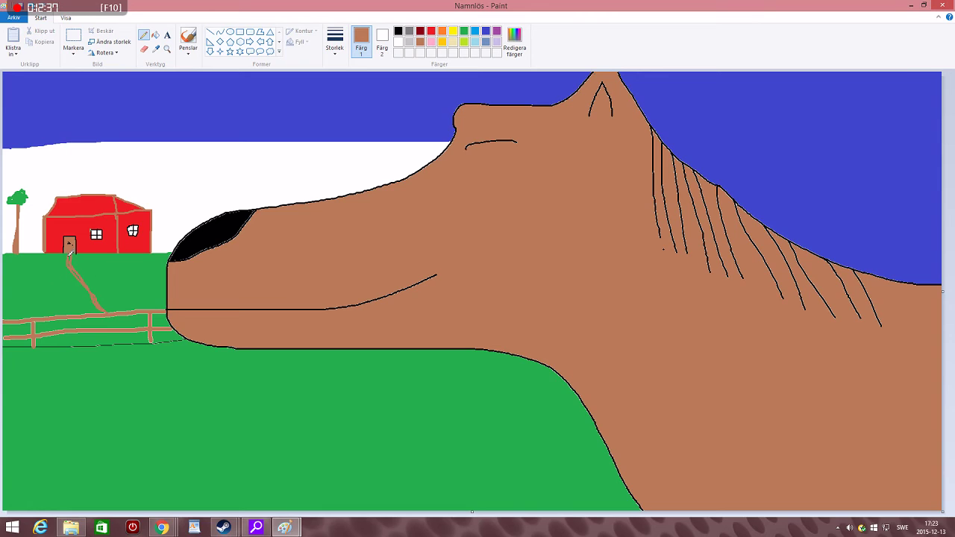
pyautogui.click(334, 41)
pyautogui.click(337, 125)
# Step: Save the finished scene through Save As as 'wtf drawing' in PNG format
pyautogui.click(16, 18)
pyautogui.press('Escape')
pyautogui.hotkey('ctrl', 's')
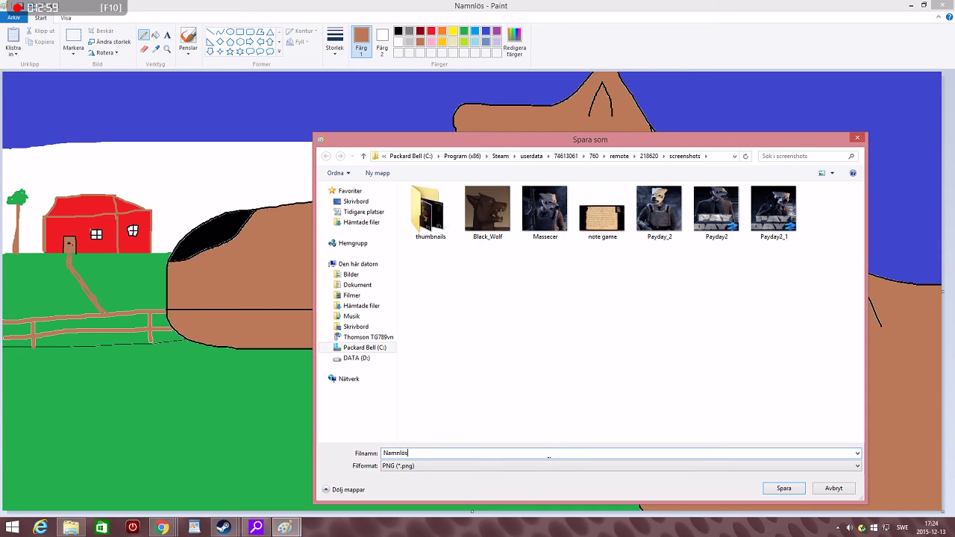
pyautogui.press('BackSpace')
pyautogui.write('wtf drawing')
pyautogui.click(793, 490)
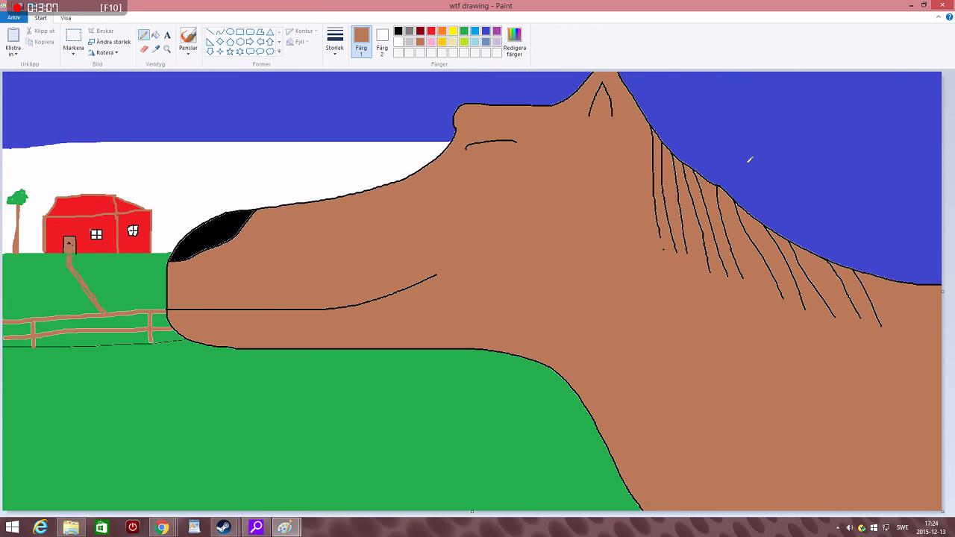